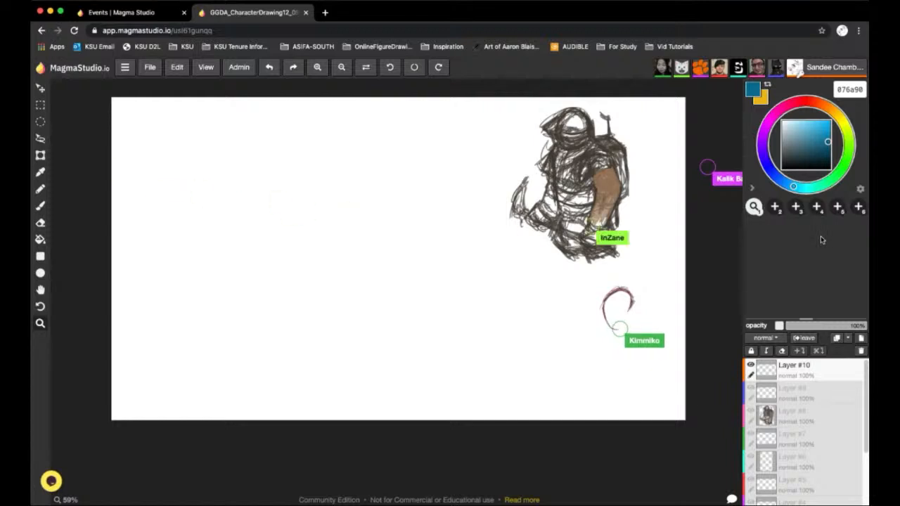
Set the brush stabilizer to level 14 and weight 32 and sketch a creature's head with one eye and two ears on the canvas's lower left
{"action": "left_click", "coordinate": [40, 205]}
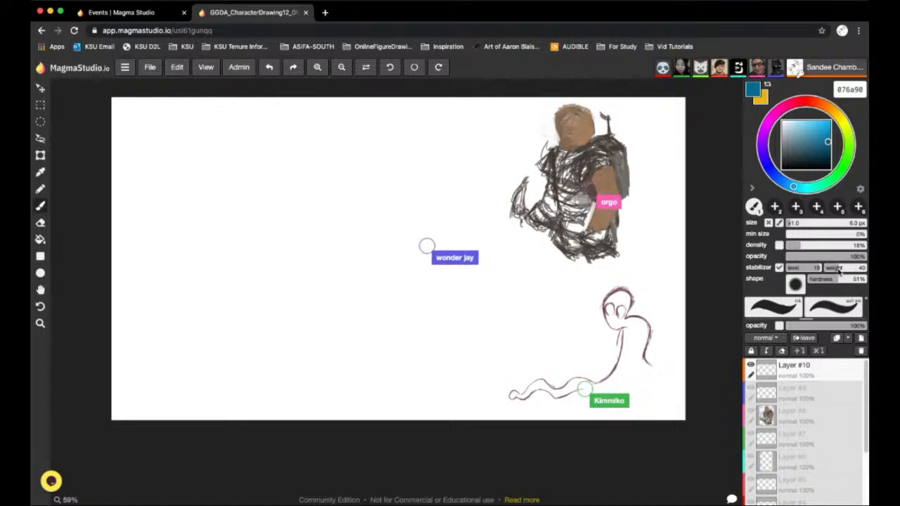
{"action": "left_click_drag", "start_coordinate": [838, 270], "coordinate": [809, 273]}
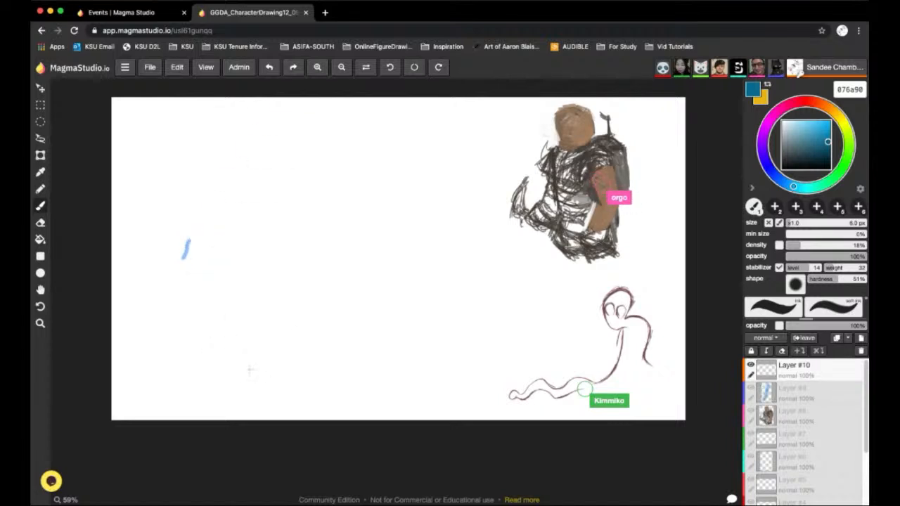
{"action": "mouse_move", "coordinate": [249, 352]}
{"action": "left_mouse_down"}
{"action": "mouse_move", "coordinate": [251, 379]}
{"action": "mouse_move", "coordinate": [229, 365]}
{"action": "mouse_move", "coordinate": [261, 371]}
{"action": "mouse_move", "coordinate": [232, 376]}
{"action": "mouse_move", "coordinate": [256, 382]}
{"action": "left_mouse_up"}
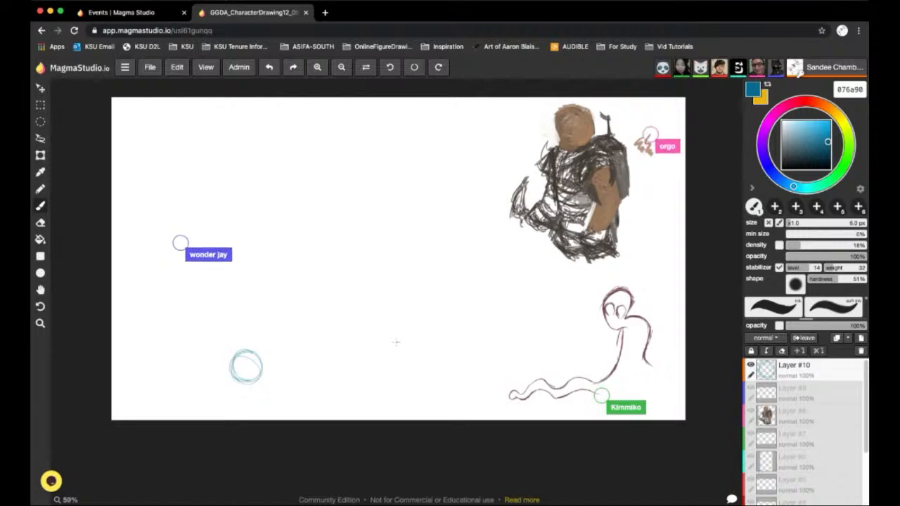
{"action": "key", "text": "super+z"}
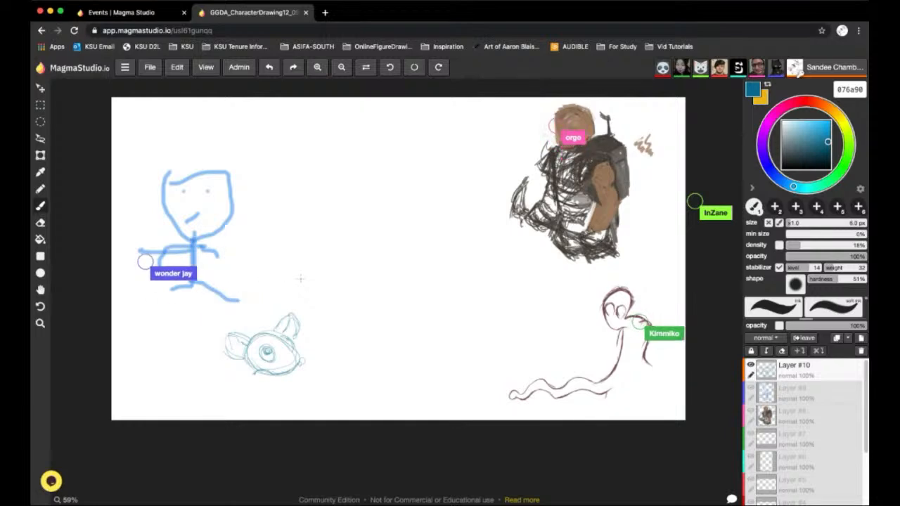
{"action": "left_click", "coordinate": [40, 324]}
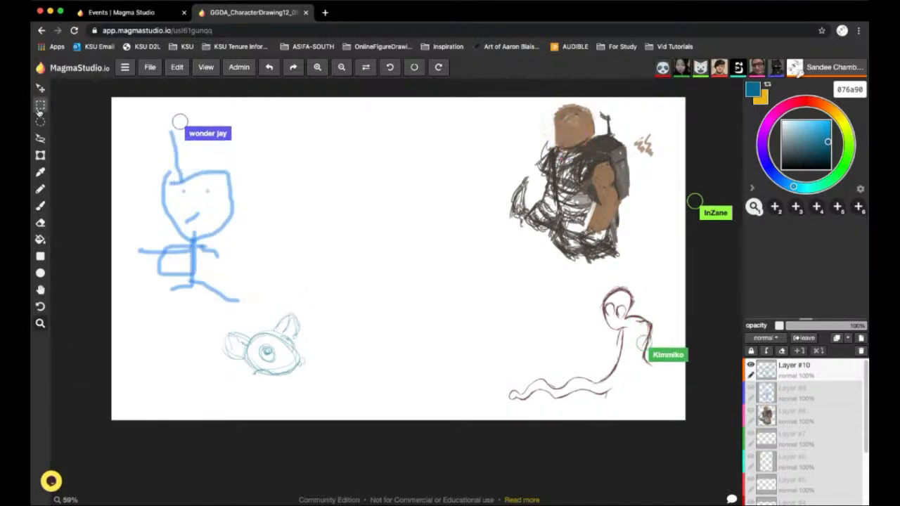
{"action": "left_click", "coordinate": [40, 206]}
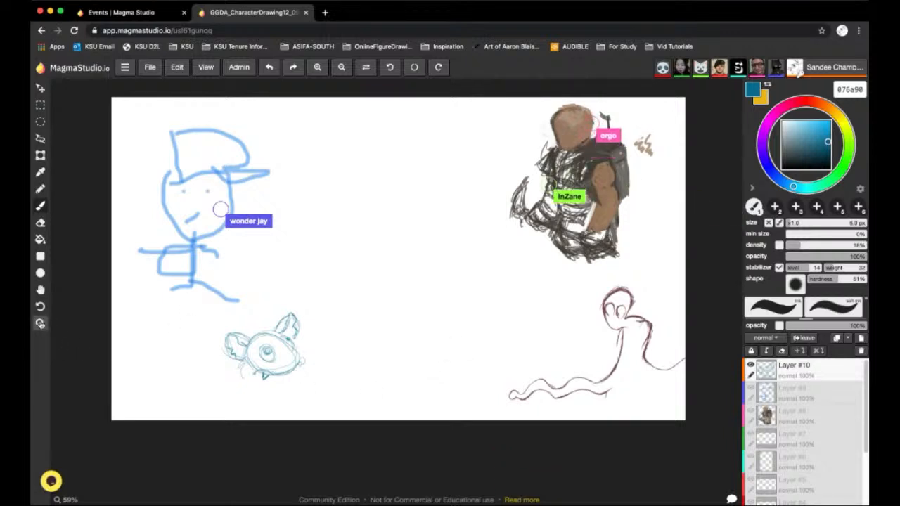
Refine the creature's head with a darker pupil, cheek fur, teeth, a nose and whiskers
{"action": "left_click", "coordinate": [40, 324]}
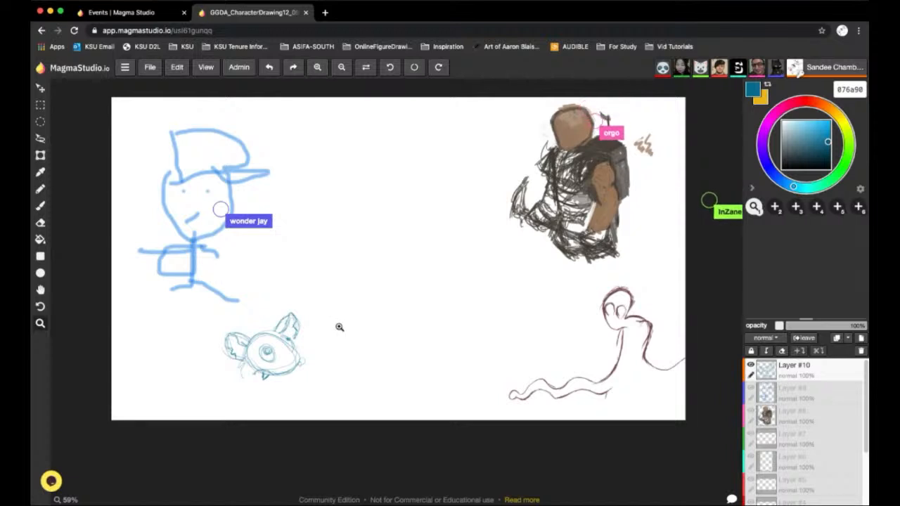
{"action": "left_click_drag", "start_coordinate": [340, 327], "coordinate": [326, 115]}
{"action": "left_click_drag", "start_coordinate": [459, 344], "coordinate": [462, 366]}
{"action": "left_click", "coordinate": [208, 69]}
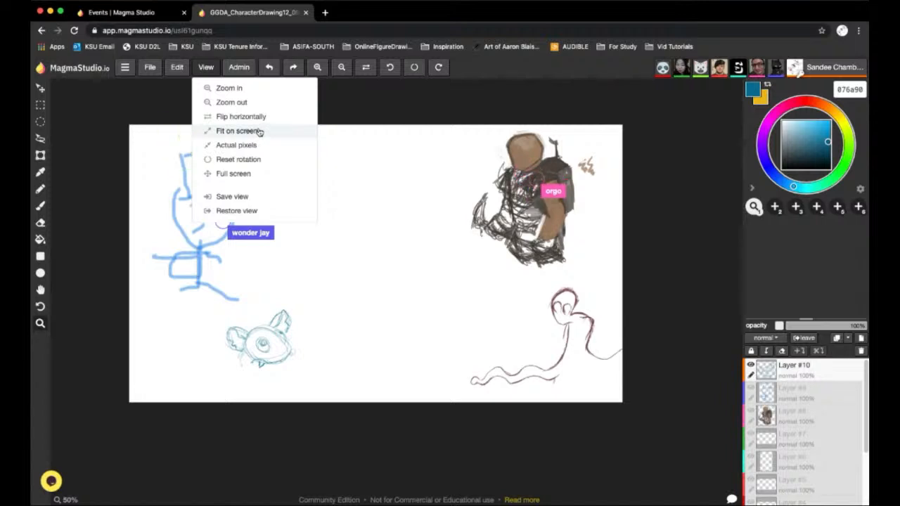
{"action": "left_click", "coordinate": [259, 132]}
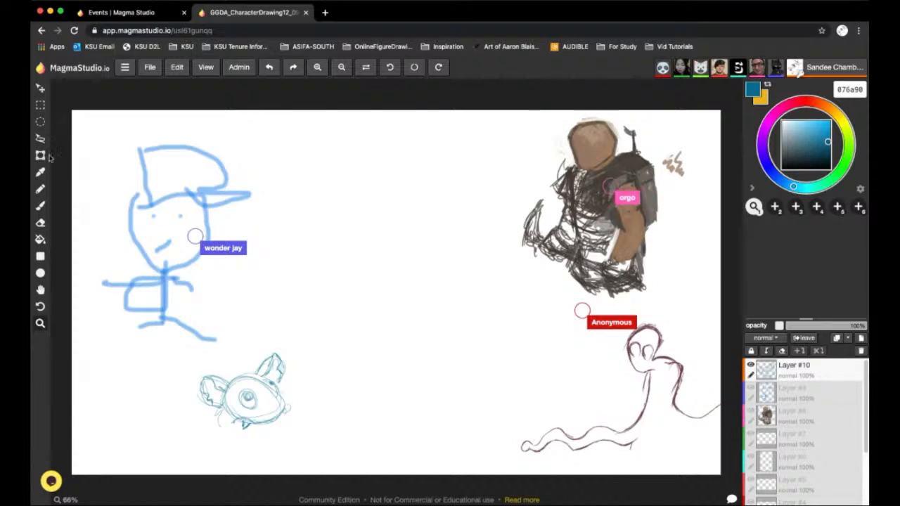
{"action": "left_click", "coordinate": [40, 205]}
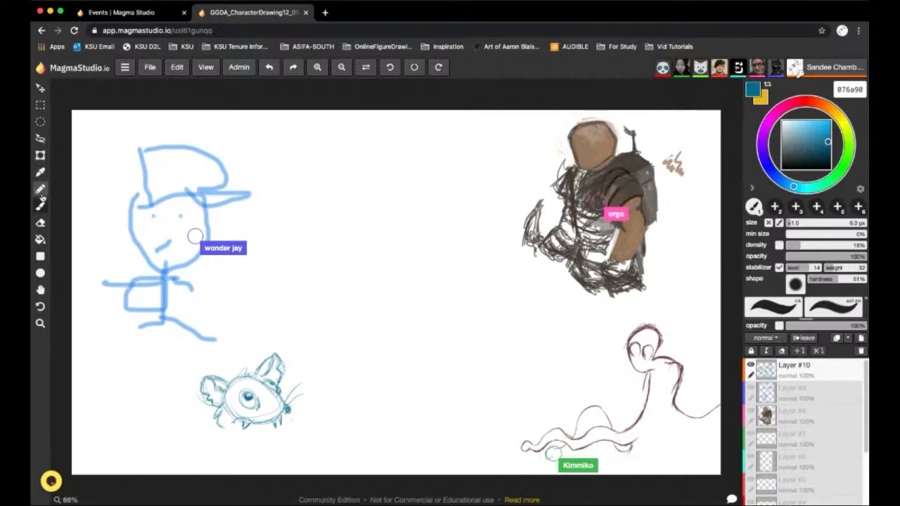
Set the eraser size to 8 px and erase the nose and whiskers from the creature's head
{"action": "left_click", "coordinate": [41, 224]}
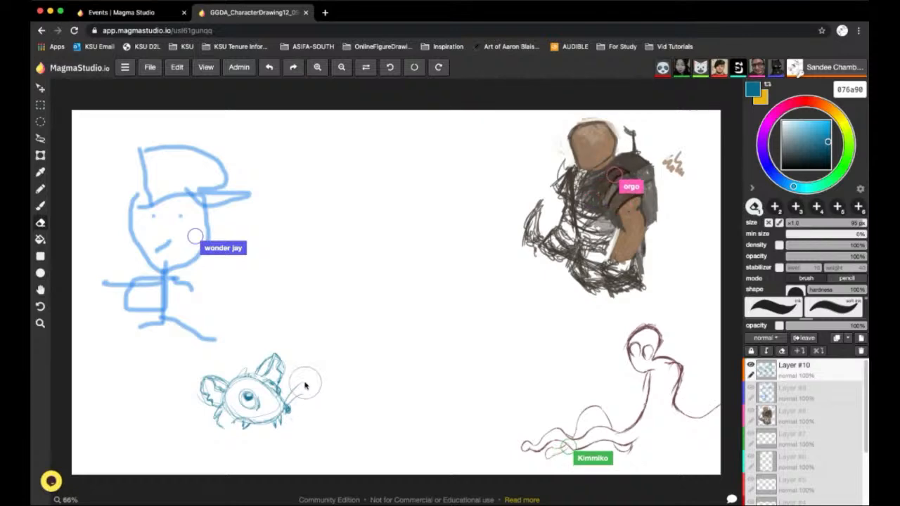
{"action": "left_click_drag", "start_coordinate": [859, 223], "coordinate": [794, 223]}
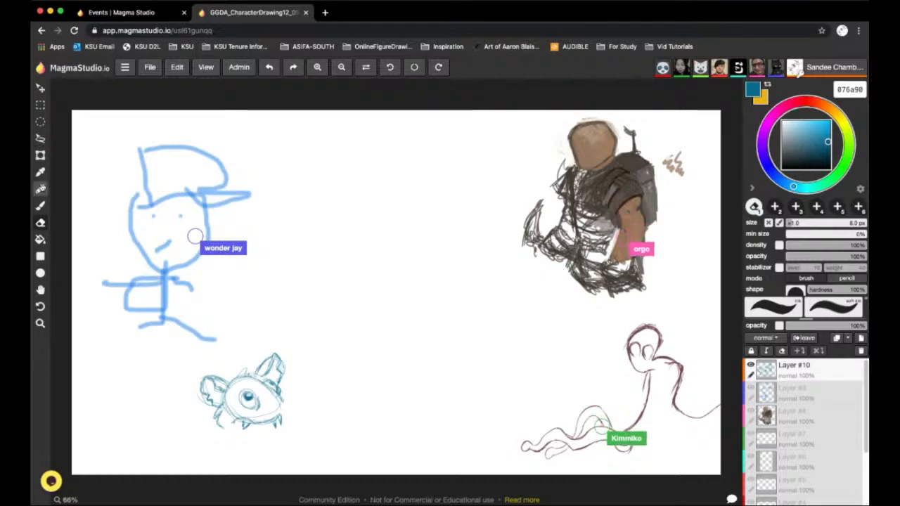
Draw a long pointed snout on the creature and sketch its low-lying body and curled, segmented tail
{"action": "left_click", "coordinate": [40, 205]}
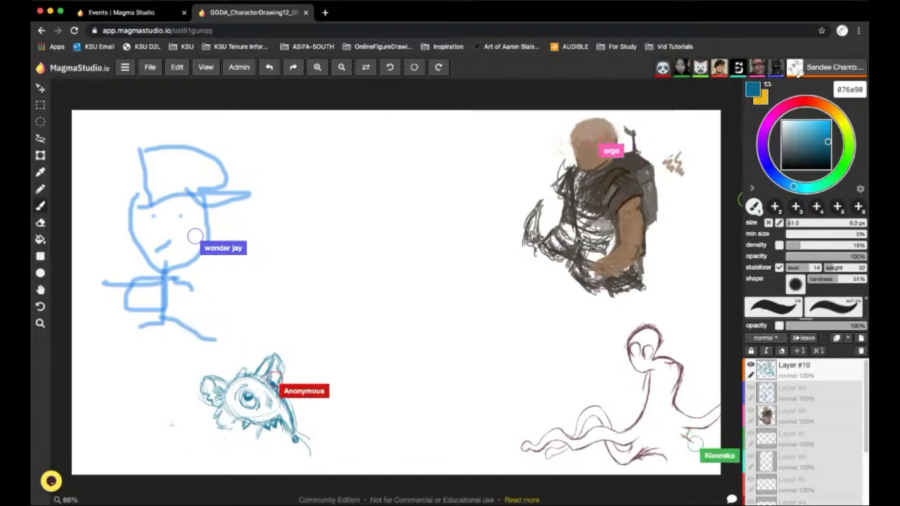
{"action": "mouse_move", "coordinate": [126, 446]}
{"action": "left_mouse_down"}
{"action": "mouse_move", "coordinate": [176, 430]}
{"action": "mouse_move", "coordinate": [186, 436]}
{"action": "mouse_move", "coordinate": [128, 446]}
{"action": "mouse_move", "coordinate": [179, 437]}
{"action": "mouse_move", "coordinate": [148, 432]}
{"action": "mouse_move", "coordinate": [207, 436]}
{"action": "left_mouse_up"}
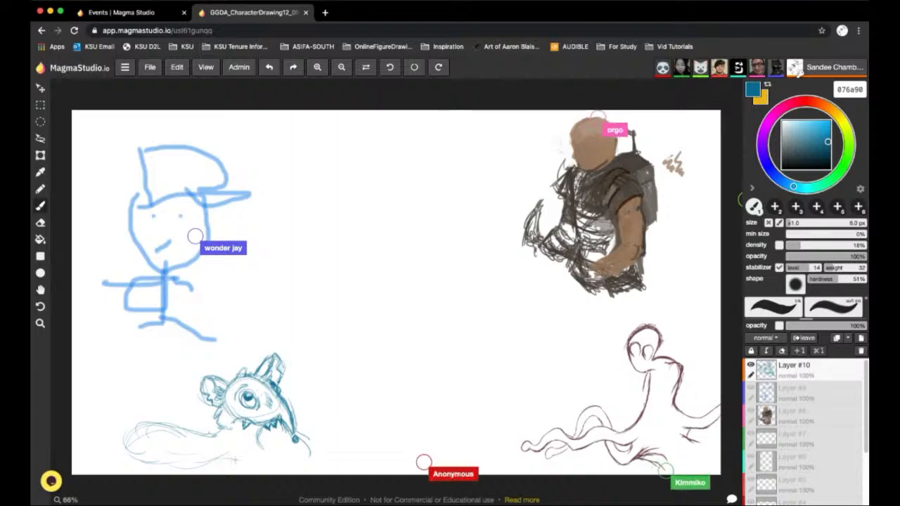
{"action": "left_click_drag", "start_coordinate": [217, 455], "coordinate": [288, 457]}
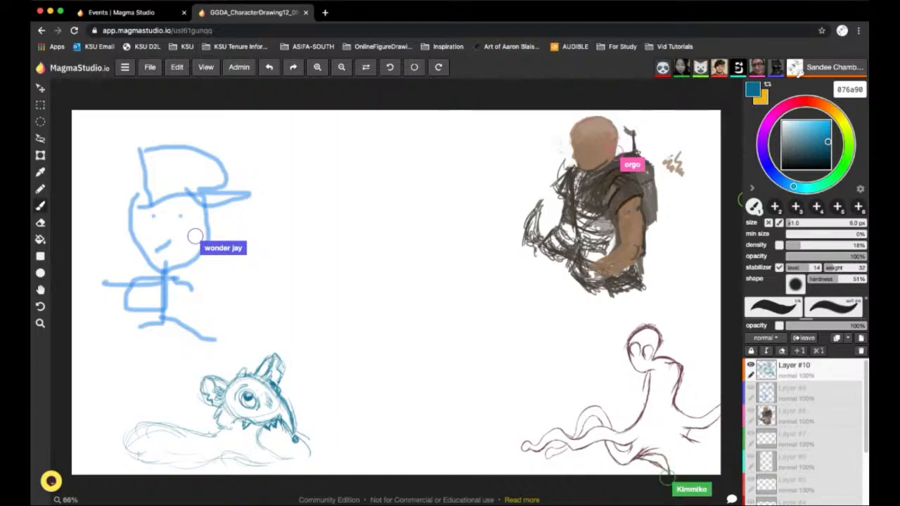
{"action": "mouse_move", "coordinate": [142, 465]}
{"action": "left_mouse_down"}
{"action": "mouse_move", "coordinate": [166, 441]}
{"action": "mouse_move", "coordinate": [134, 442]}
{"action": "mouse_move", "coordinate": [144, 462]}
{"action": "left_mouse_up"}
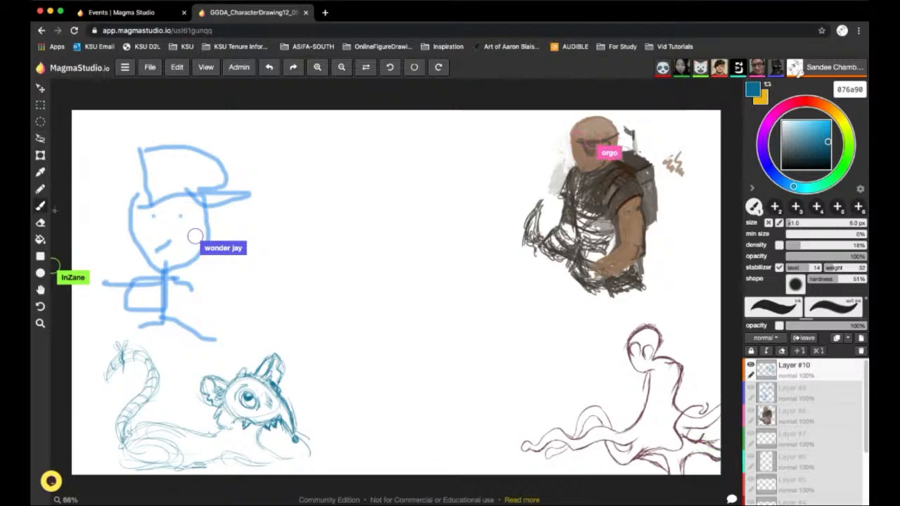
Select the creature sketch with a rectangular marquee, move it up toward the middle of the canvas, and deselect it
{"action": "left_click", "coordinate": [40, 107]}
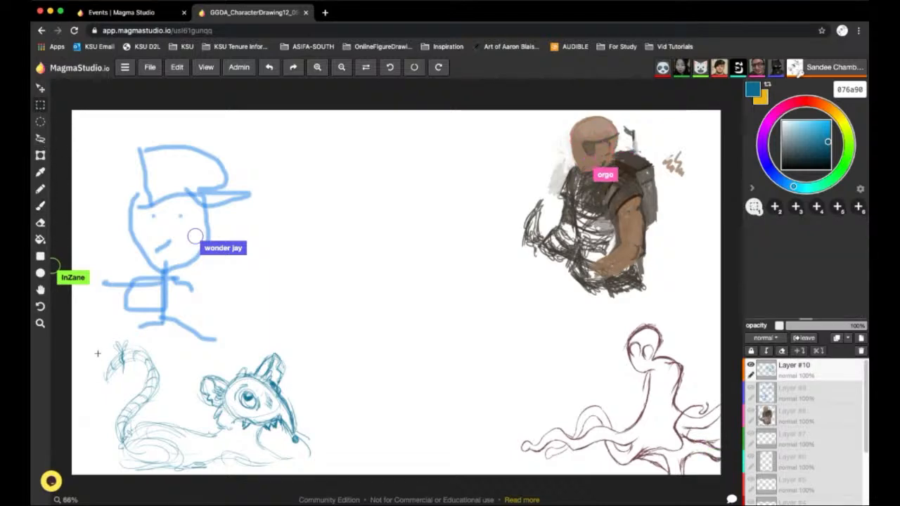
{"action": "mouse_move", "coordinate": [104, 384]}
{"action": "left_mouse_down"}
{"action": "mouse_move", "coordinate": [237, 486]}
{"action": "mouse_move", "coordinate": [336, 484]}
{"action": "mouse_move", "coordinate": [333, 472]}
{"action": "left_mouse_up"}
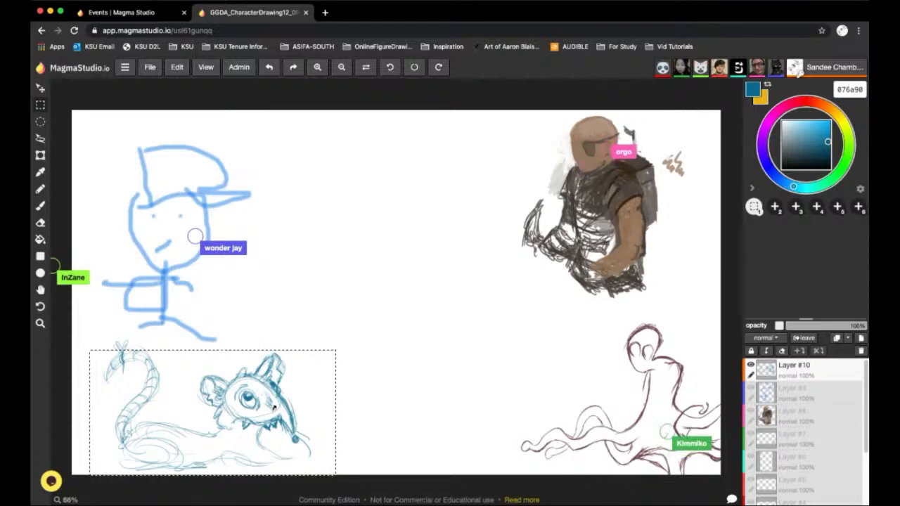
{"action": "left_click_drag", "start_coordinate": [271, 408], "coordinate": [284, 399]}
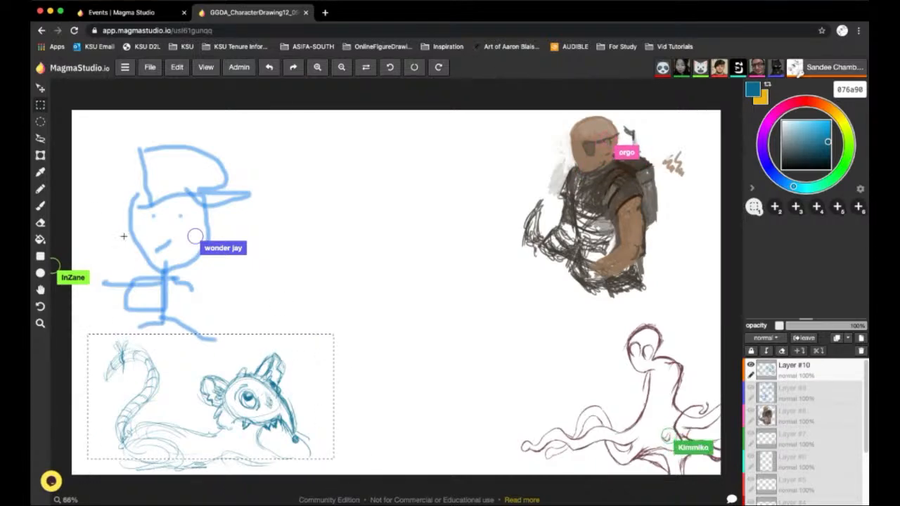
{"action": "left_click", "coordinate": [40, 88]}
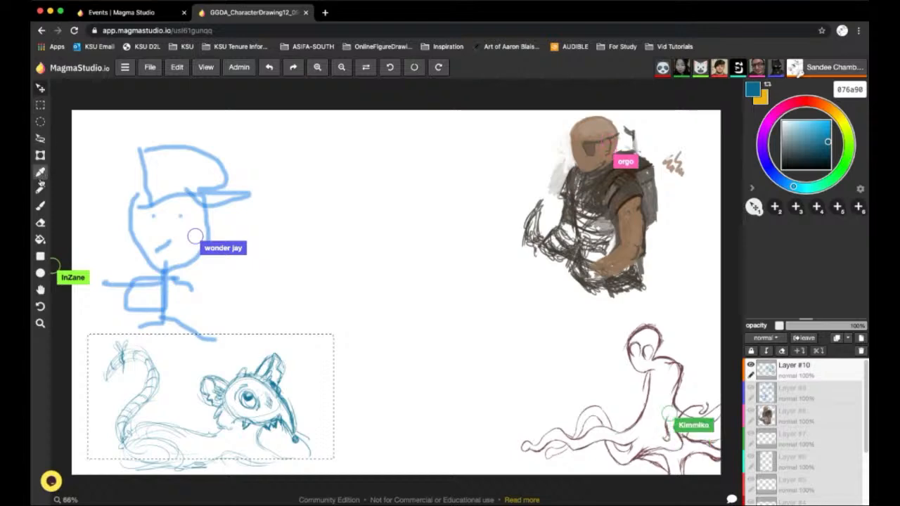
{"action": "left_click", "coordinate": [46, 206]}
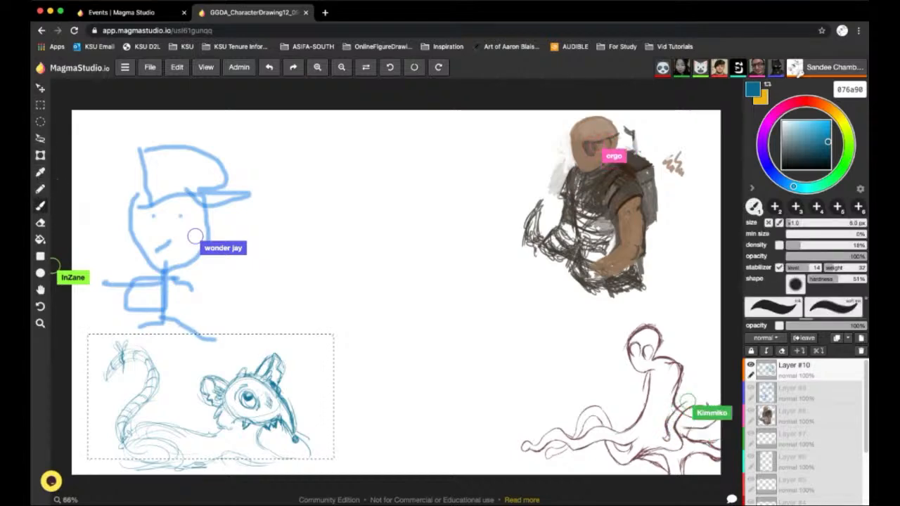
{"action": "left_click", "coordinate": [41, 106]}
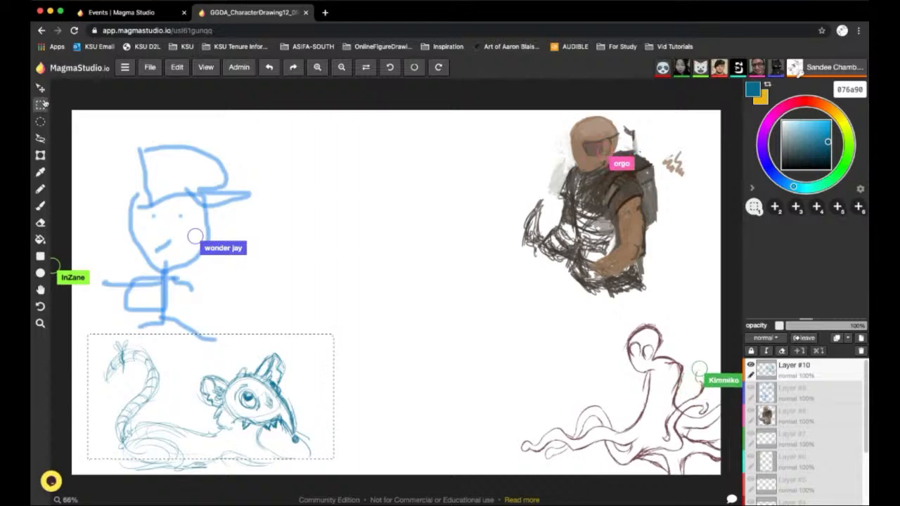
{"action": "left_click", "coordinate": [775, 208]}
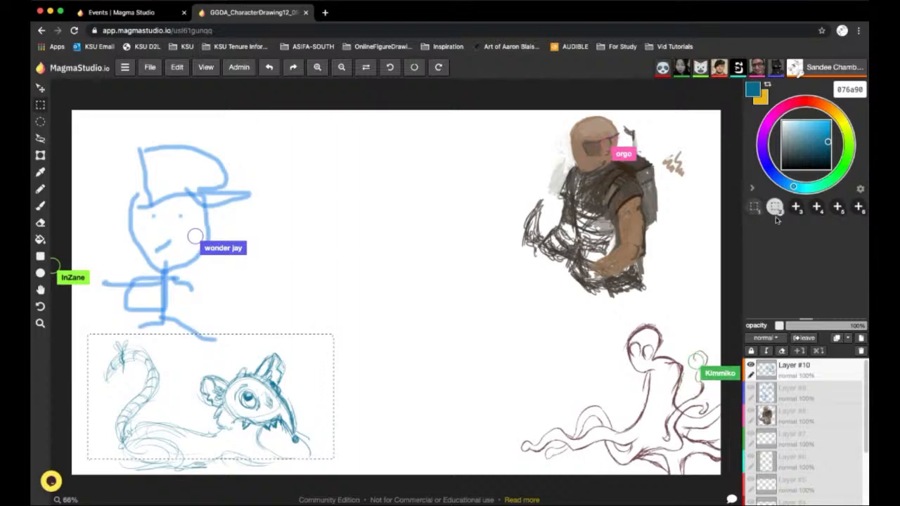
{"action": "left_click", "coordinate": [40, 88]}
{"action": "mouse_move", "coordinate": [244, 335]}
{"action": "left_mouse_down"}
{"action": "mouse_move", "coordinate": [289, 316]}
{"action": "mouse_move", "coordinate": [337, 358]}
{"action": "mouse_move", "coordinate": [385, 296]}
{"action": "mouse_move", "coordinate": [414, 282]}
{"action": "mouse_move", "coordinate": [398, 288]}
{"action": "left_mouse_up"}
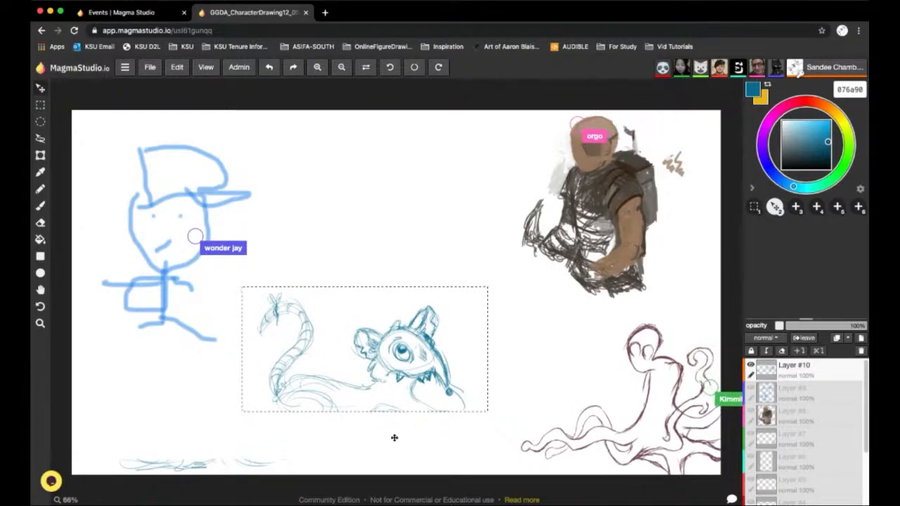
{"action": "key", "text": "super+d"}
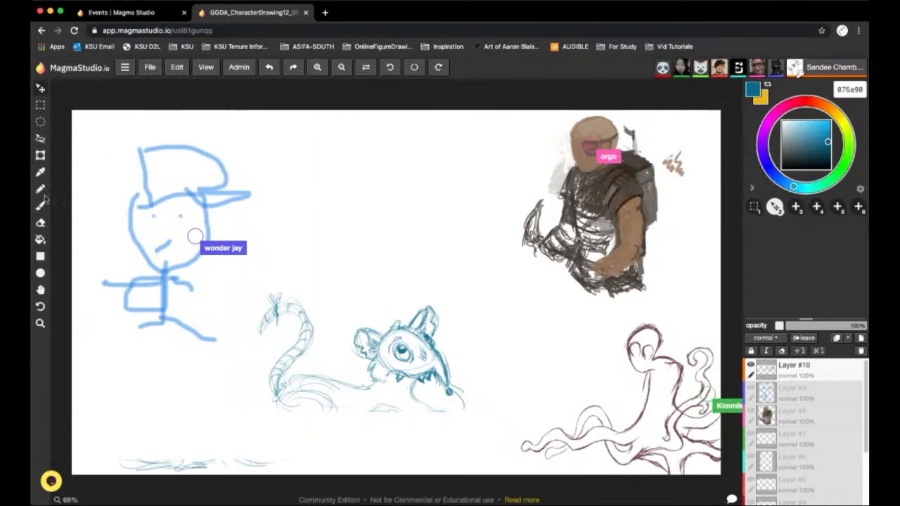
Erase the leftover ground strokes along the canvas's lower edge with a 25 px eraser
{"action": "left_click", "coordinate": [40, 222]}
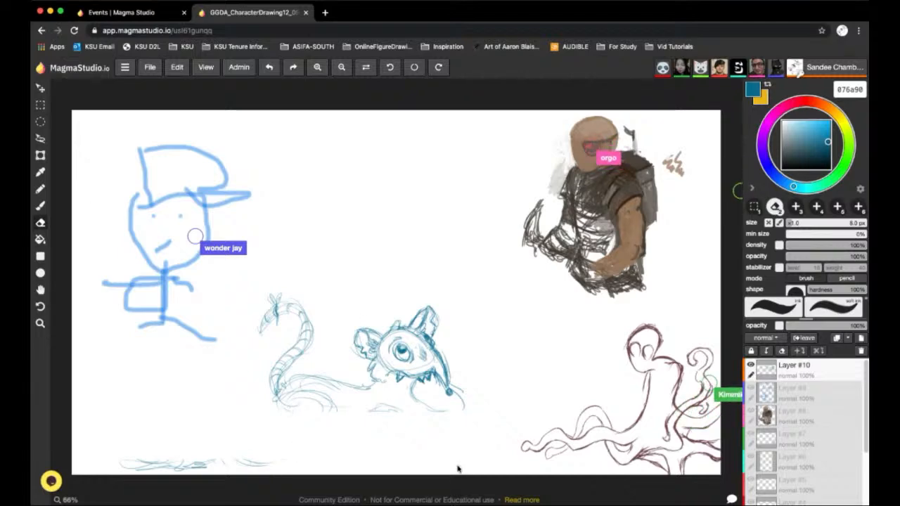
{"action": "left_click_drag", "start_coordinate": [793, 224], "coordinate": [805, 224]}
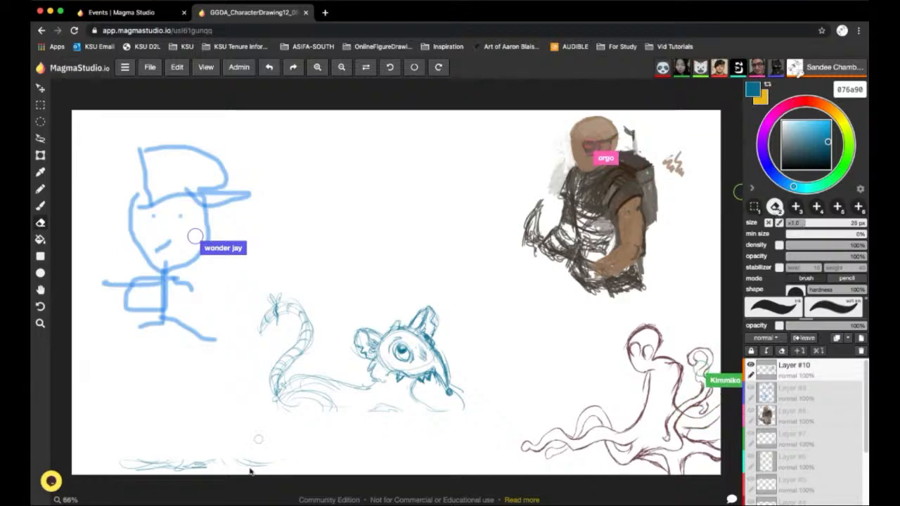
{"action": "mouse_move", "coordinate": [292, 464]}
{"action": "left_mouse_down"}
{"action": "mouse_move", "coordinate": [231, 476]}
{"action": "mouse_move", "coordinate": [206, 458]}
{"action": "mouse_move", "coordinate": [167, 470]}
{"action": "mouse_move", "coordinate": [133, 467]}
{"action": "left_mouse_up"}
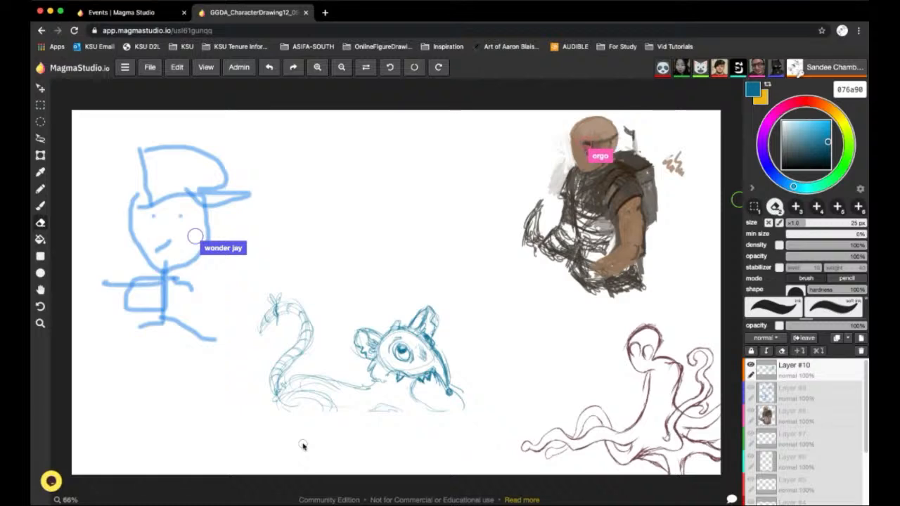
Sketch the creature's belly, a hind leg and front legs with clawed paws using the 6 px brush
{"action": "left_click", "coordinate": [41, 207]}
{"action": "key", "text": "["}
{"action": "mouse_move", "coordinate": [279, 396]}
{"action": "left_mouse_down"}
{"action": "mouse_move", "coordinate": [286, 420]}
{"action": "mouse_move", "coordinate": [351, 418]}
{"action": "mouse_move", "coordinate": [324, 424]}
{"action": "mouse_move", "coordinate": [367, 431]}
{"action": "mouse_move", "coordinate": [341, 441]}
{"action": "mouse_move", "coordinate": [341, 455]}
{"action": "mouse_move", "coordinate": [363, 445]}
{"action": "left_mouse_up"}
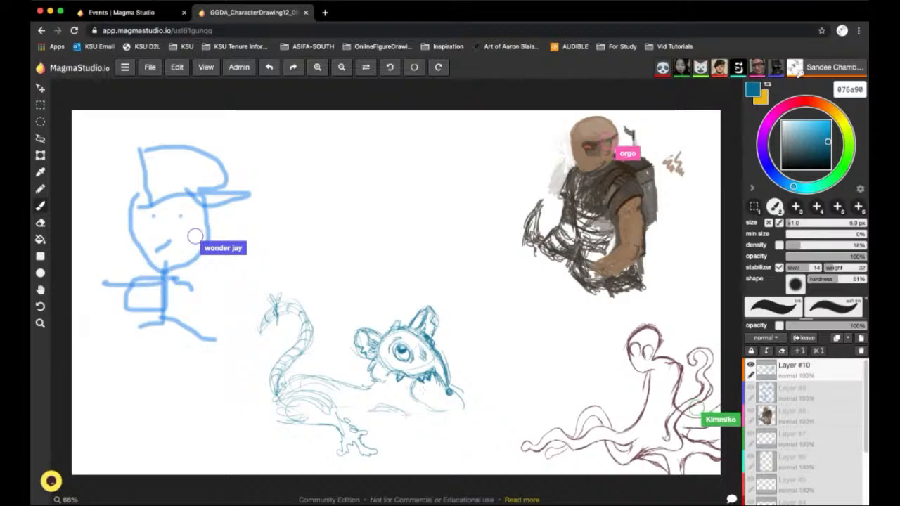
{"action": "mouse_move", "coordinate": [404, 407]}
{"action": "left_mouse_down"}
{"action": "mouse_move", "coordinate": [441, 423]}
{"action": "mouse_move", "coordinate": [434, 429]}
{"action": "mouse_move", "coordinate": [448, 454]}
{"action": "mouse_move", "coordinate": [441, 429]}
{"action": "mouse_move", "coordinate": [419, 422]}
{"action": "left_mouse_up"}
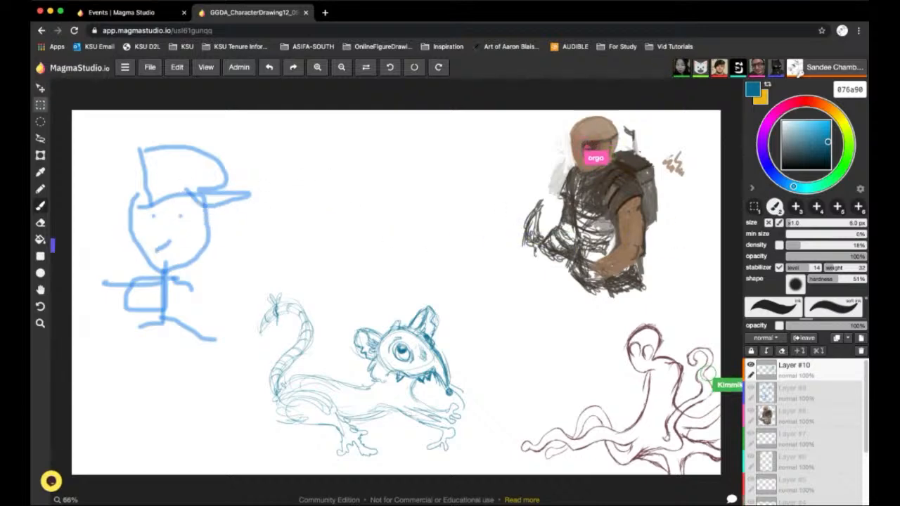
Erase the creature's legs, belly and haunch with the 25 px eraser, keeping the head, tail and back line
{"action": "left_click", "coordinate": [41, 107]}
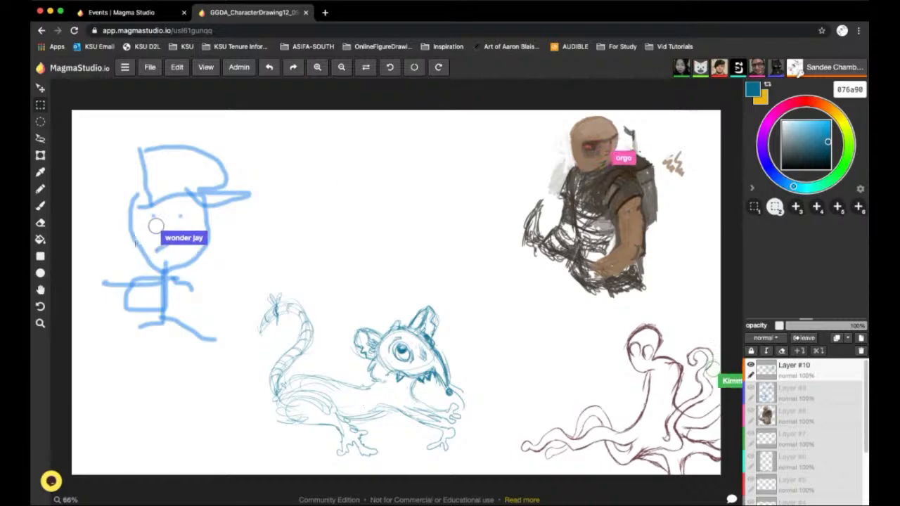
{"action": "left_click", "coordinate": [40, 222]}
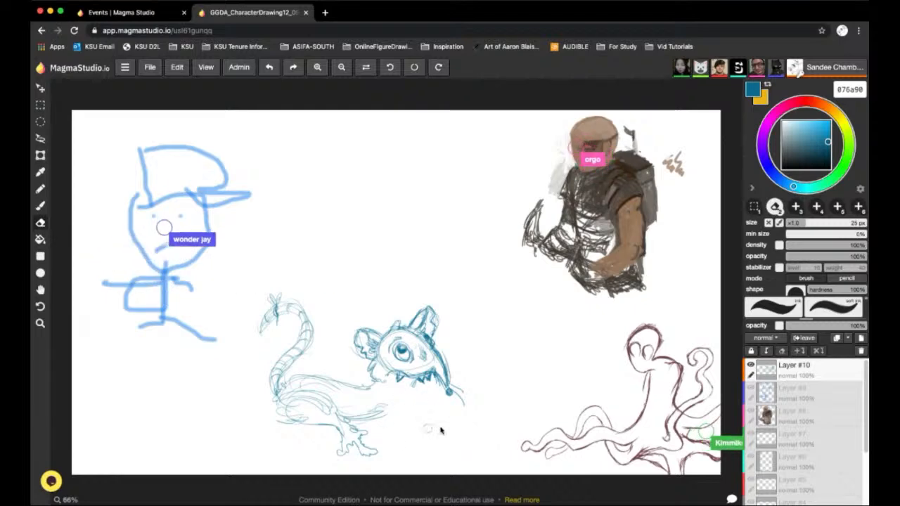
{"action": "mouse_move", "coordinate": [370, 464]}
{"action": "left_mouse_down"}
{"action": "mouse_move", "coordinate": [375, 415]}
{"action": "mouse_move", "coordinate": [295, 425]}
{"action": "mouse_move", "coordinate": [276, 417]}
{"action": "mouse_move", "coordinate": [338, 402]}
{"action": "mouse_move", "coordinate": [319, 393]}
{"action": "mouse_move", "coordinate": [325, 407]}
{"action": "mouse_move", "coordinate": [282, 421]}
{"action": "mouse_move", "coordinate": [354, 425]}
{"action": "left_mouse_up"}
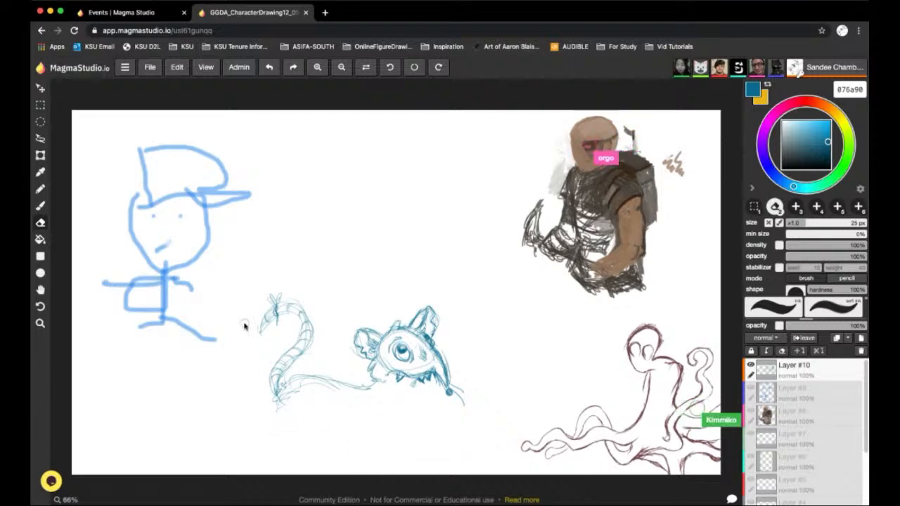
Sketch the creature's body, haunch and clawed feet with the 6 px brush, and erase the lower tail and strokes beneath its tip
{"action": "left_click", "coordinate": [40, 205]}
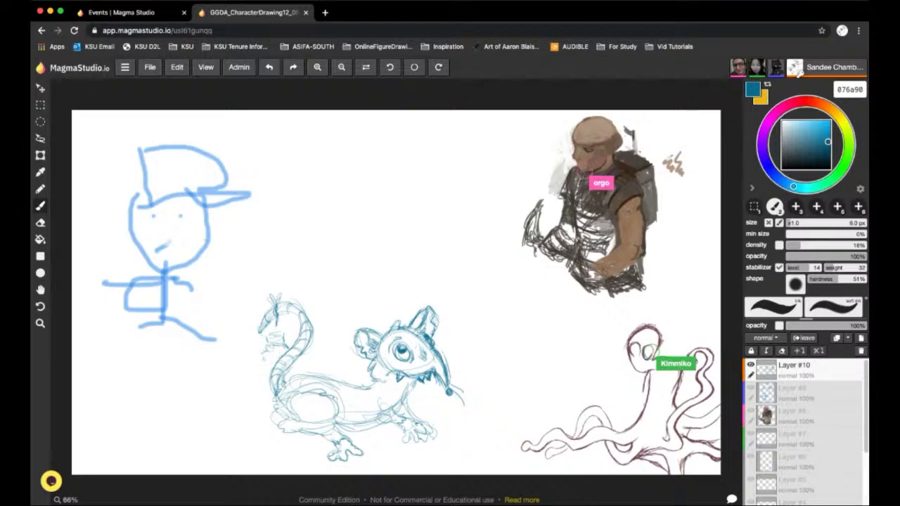
{"action": "left_click", "coordinate": [41, 223]}
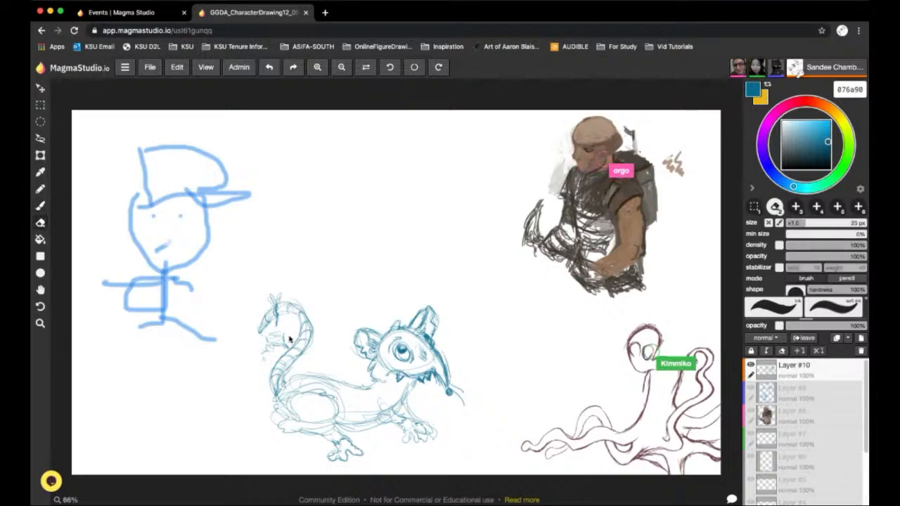
{"action": "left_click_drag", "start_coordinate": [280, 365], "coordinate": [274, 392]}
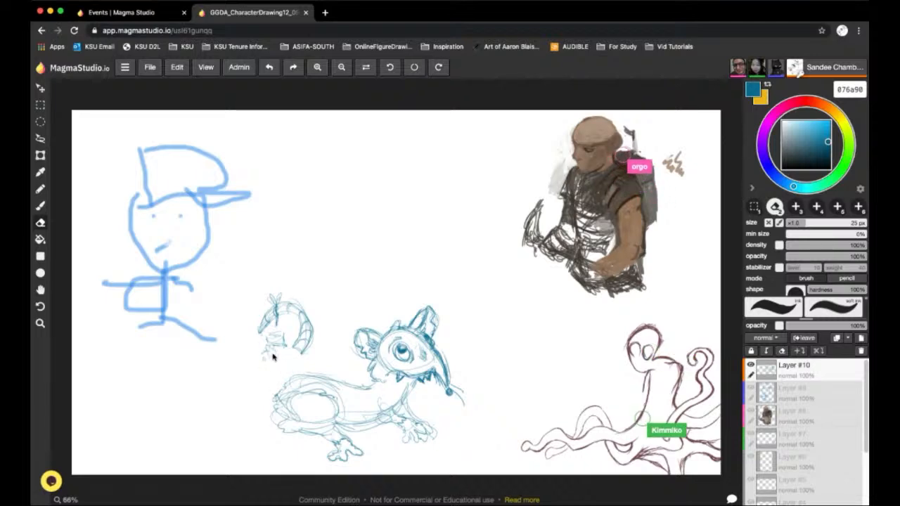
{"action": "left_click_drag", "start_coordinate": [273, 358], "coordinate": [273, 346]}
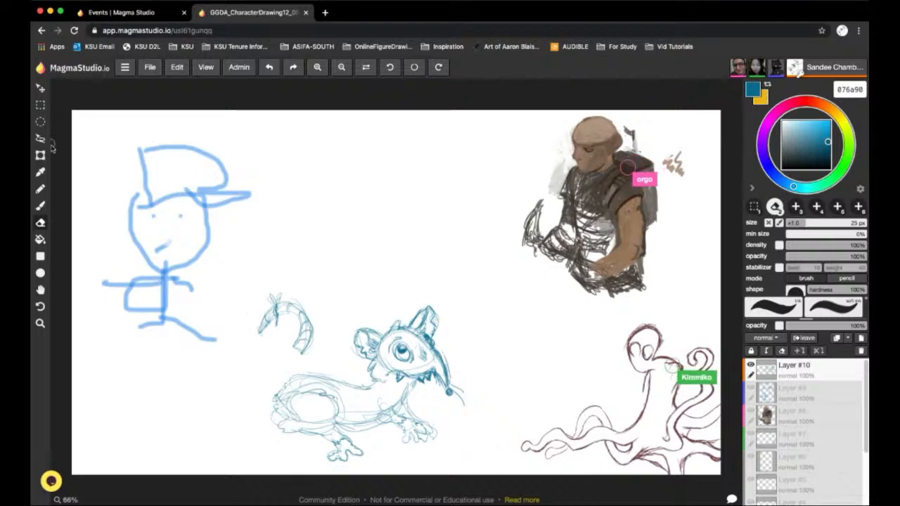
Sketch a caged lantern hanging from the tail tip and redraw the lower tail, erasing the rump lines where the lantern overlaps the body
{"action": "left_click", "coordinate": [40, 205]}
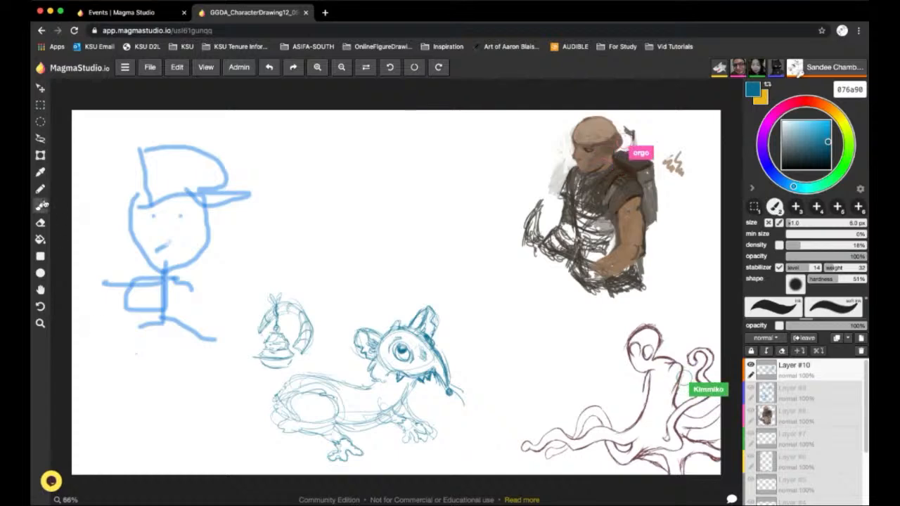
{"action": "left_click", "coordinate": [40, 223]}
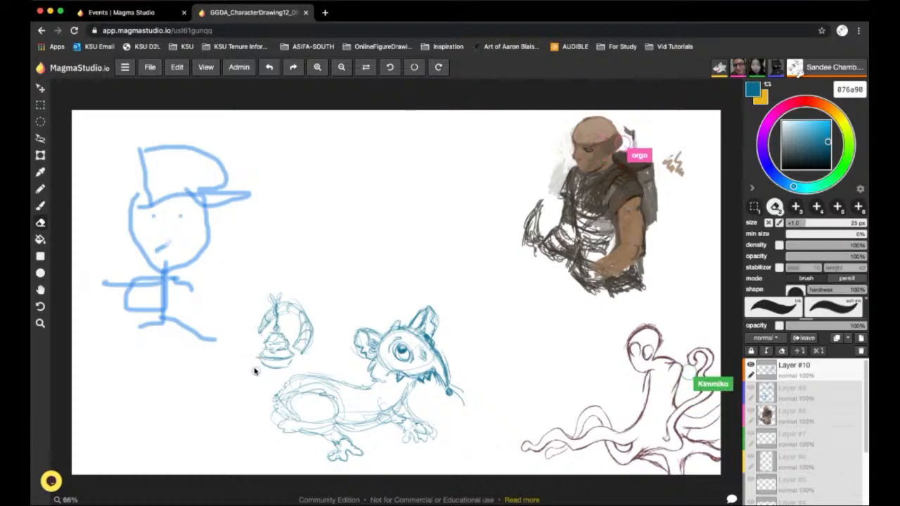
{"action": "left_click", "coordinate": [40, 205]}
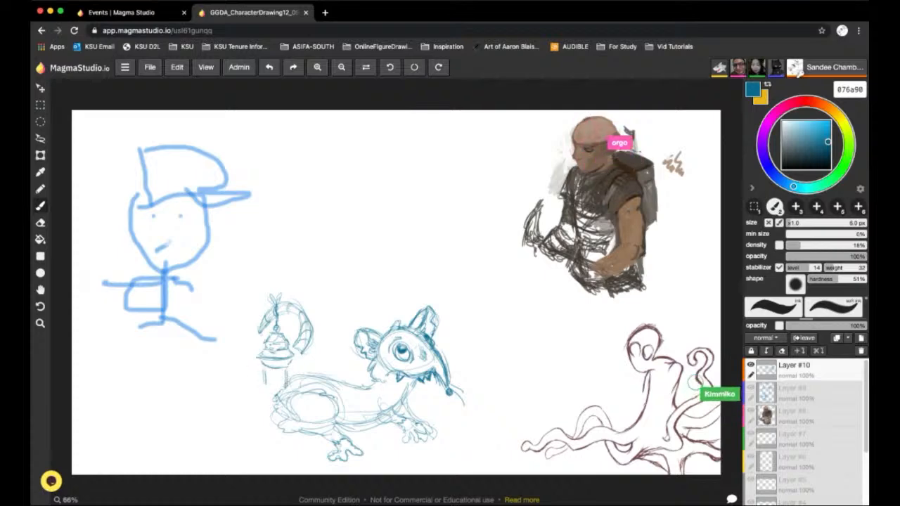
{"action": "left_click", "coordinate": [41, 222]}
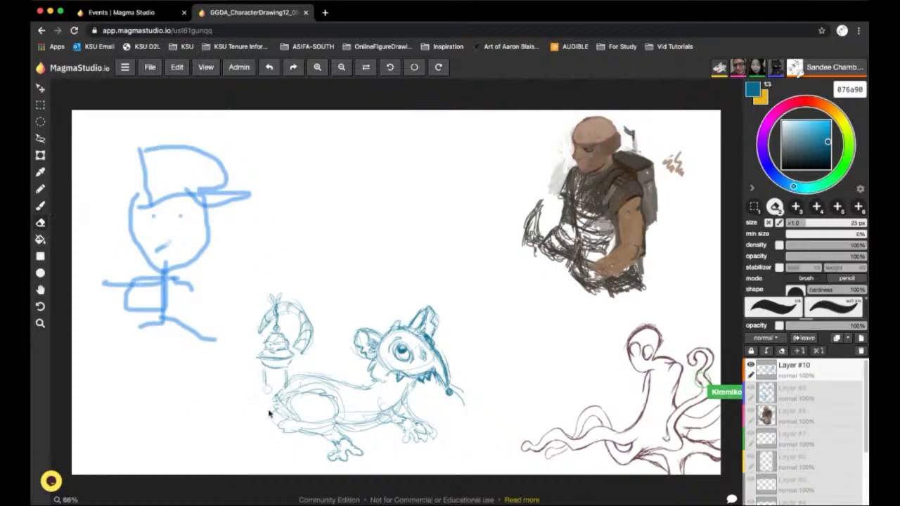
{"action": "mouse_move", "coordinate": [285, 398]}
{"action": "left_mouse_down"}
{"action": "mouse_move", "coordinate": [298, 388]}
{"action": "mouse_move", "coordinate": [286, 431]}
{"action": "mouse_move", "coordinate": [295, 383]}
{"action": "mouse_move", "coordinate": [286, 426]}
{"action": "left_mouse_up"}
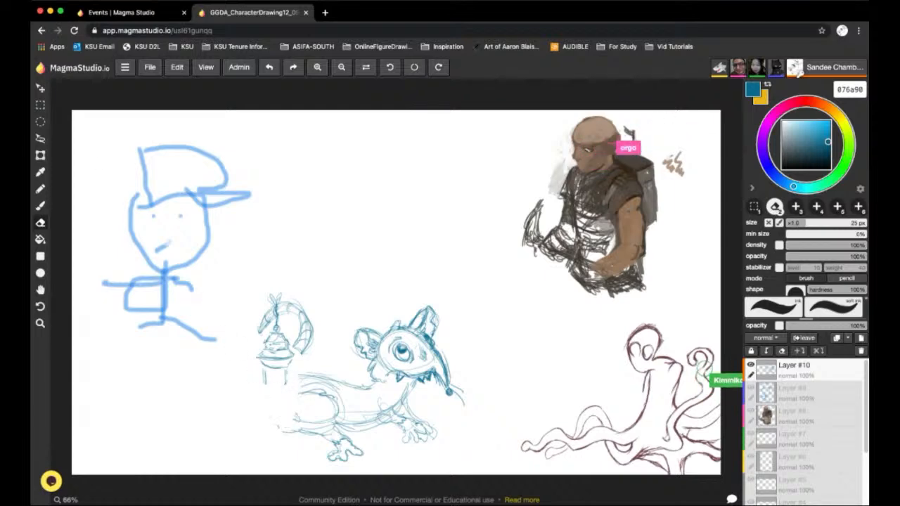
{"action": "left_click", "coordinate": [40, 205]}
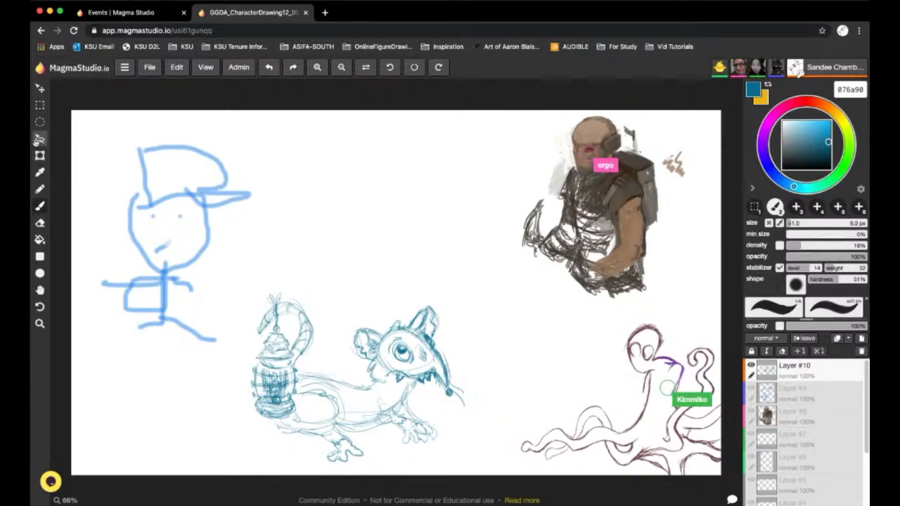
Erase the creature's haunch, belly and legs, plus short trial strokes under the chin, with the 25 px eraser, keeping the upper back line
{"action": "left_click", "coordinate": [39, 239]}
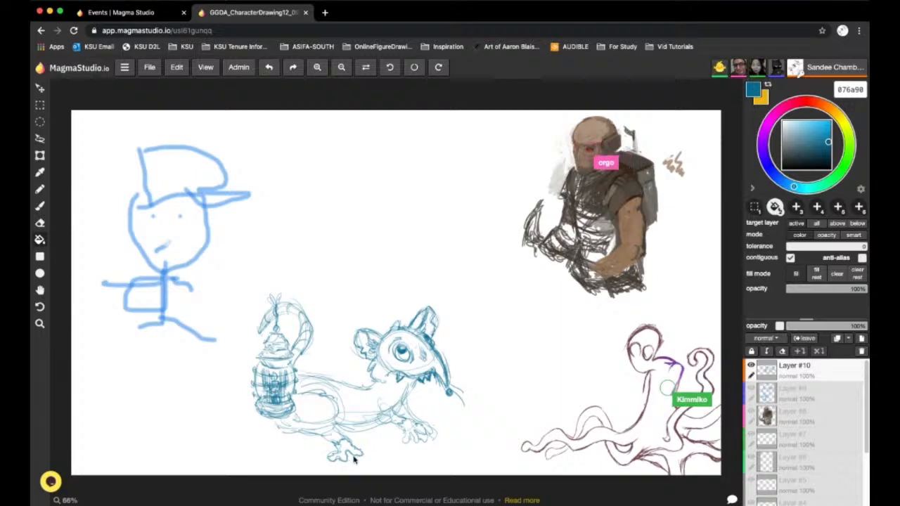
{"action": "key", "text": "e"}
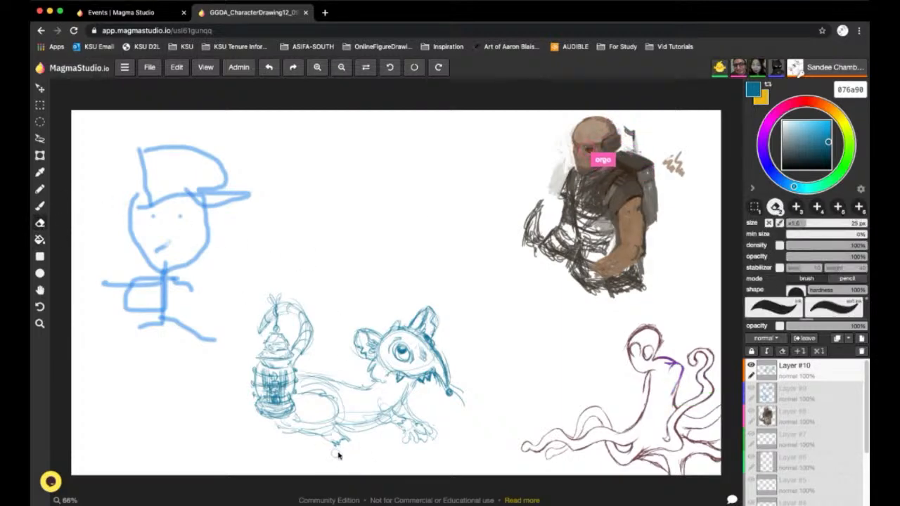
{"action": "mouse_move", "coordinate": [330, 447]}
{"action": "left_mouse_down"}
{"action": "mouse_move", "coordinate": [269, 429]}
{"action": "mouse_move", "coordinate": [298, 424]}
{"action": "left_mouse_up"}
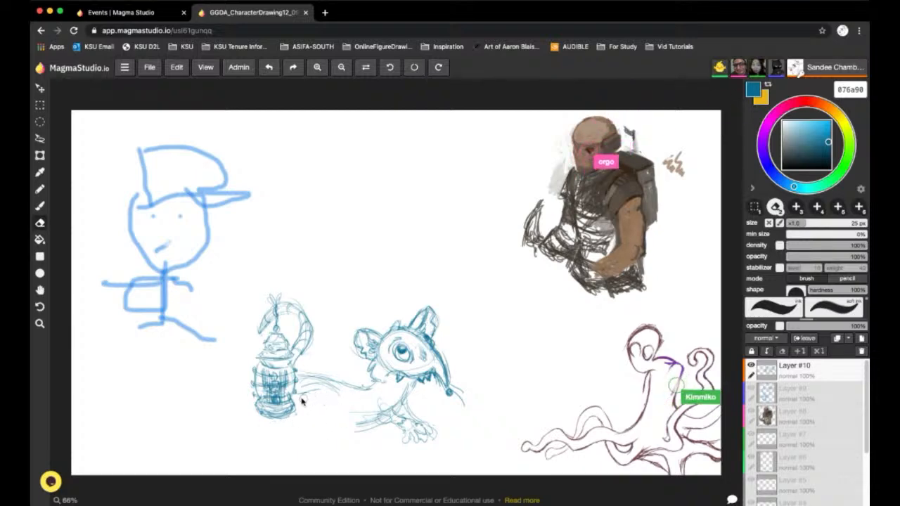
{"action": "mouse_move", "coordinate": [370, 419]}
{"action": "left_mouse_down"}
{"action": "mouse_move", "coordinate": [339, 417]}
{"action": "mouse_move", "coordinate": [337, 431]}
{"action": "mouse_move", "coordinate": [358, 416]}
{"action": "mouse_move", "coordinate": [391, 427]}
{"action": "mouse_move", "coordinate": [383, 413]}
{"action": "mouse_move", "coordinate": [406, 403]}
{"action": "mouse_move", "coordinate": [388, 400]}
{"action": "mouse_move", "coordinate": [405, 399]}
{"action": "mouse_move", "coordinate": [368, 435]}
{"action": "mouse_move", "coordinate": [412, 416]}
{"action": "mouse_move", "coordinate": [415, 443]}
{"action": "mouse_move", "coordinate": [432, 432]}
{"action": "mouse_move", "coordinate": [396, 416]}
{"action": "left_mouse_up"}
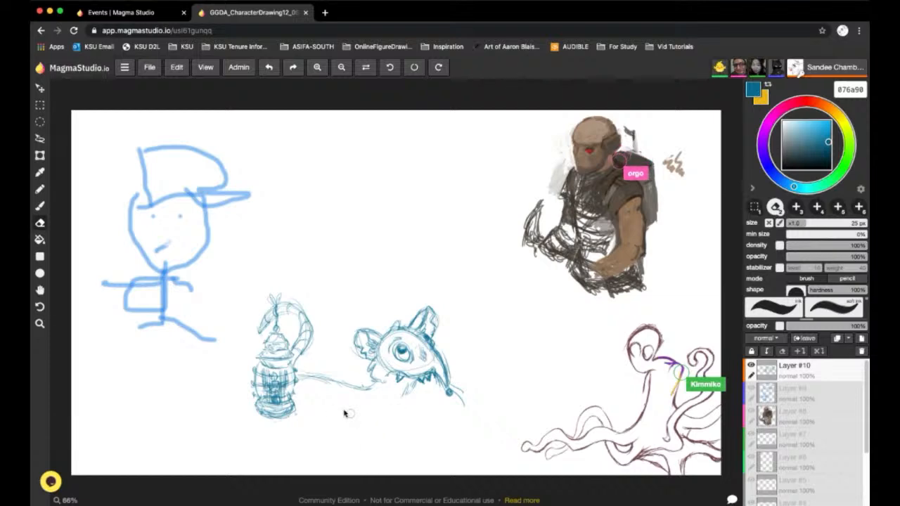
{"action": "left_click", "coordinate": [40, 205]}
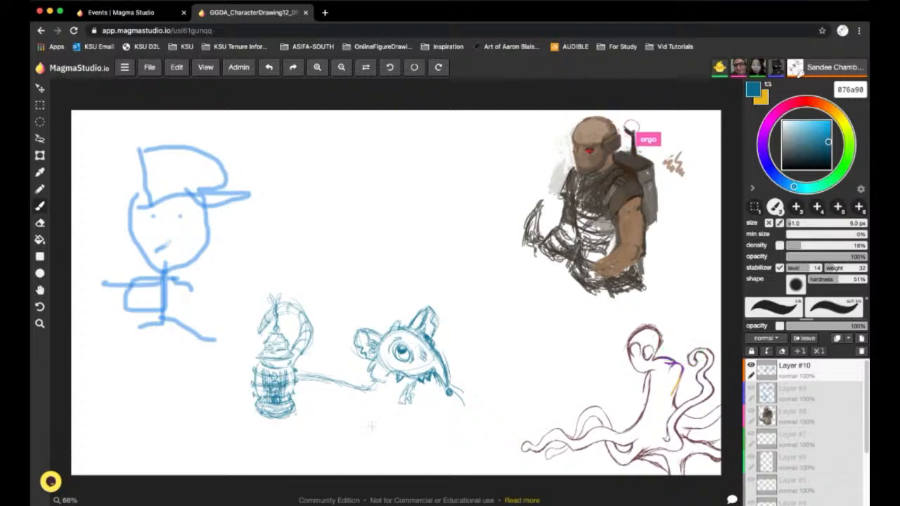
{"action": "key", "text": "e"}
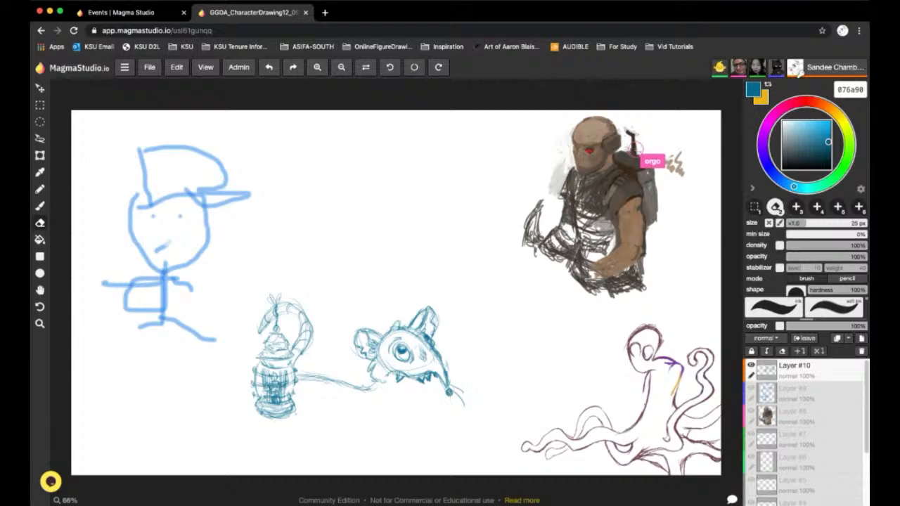
Erase the creature's snout and jaw teeth with the 25 px eraser, keeping the eye and ears
{"action": "key", "text": "b"}
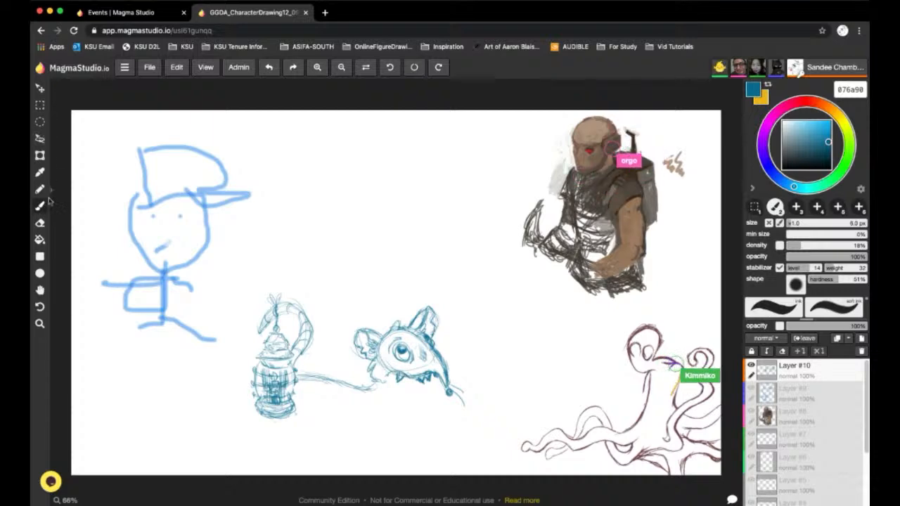
{"action": "left_click", "coordinate": [40, 239]}
{"action": "left_click", "coordinate": [39, 222]}
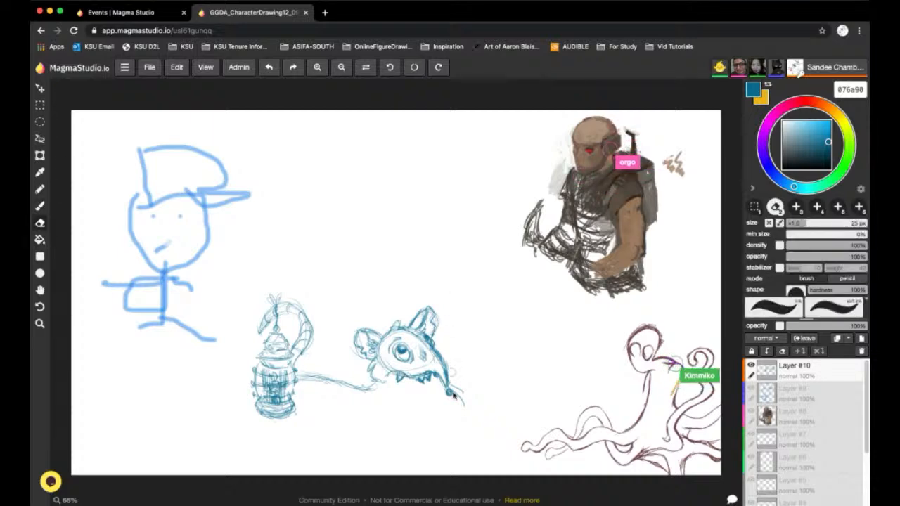
{"action": "mouse_move", "coordinate": [445, 386]}
{"action": "left_mouse_down"}
{"action": "mouse_move", "coordinate": [445, 373]}
{"action": "mouse_move", "coordinate": [412, 383]}
{"action": "mouse_move", "coordinate": [387, 372]}
{"action": "mouse_move", "coordinate": [443, 370]}
{"action": "mouse_move", "coordinate": [428, 365]}
{"action": "left_mouse_up"}
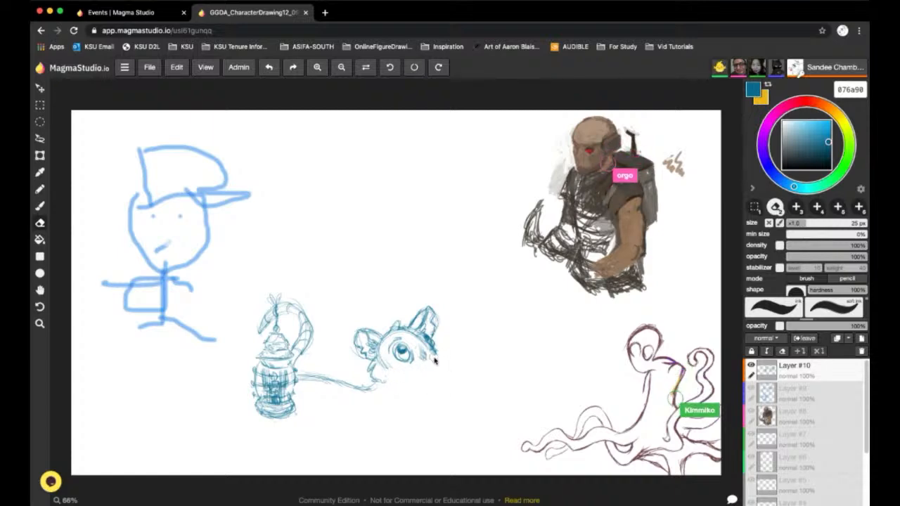
Try a drooping snout with spikes and a toothed mouth using the 6 px brush, and erase it
{"action": "left_click", "coordinate": [39, 206]}
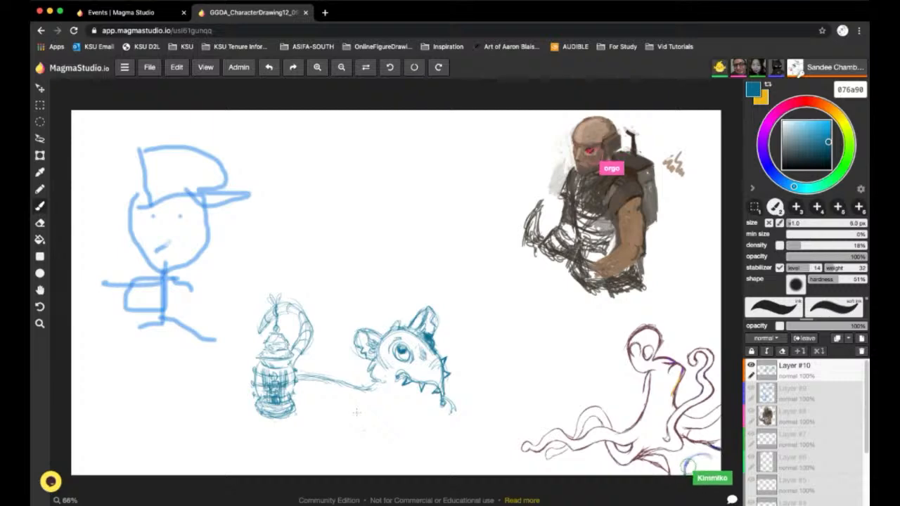
{"action": "left_click", "coordinate": [40, 223]}
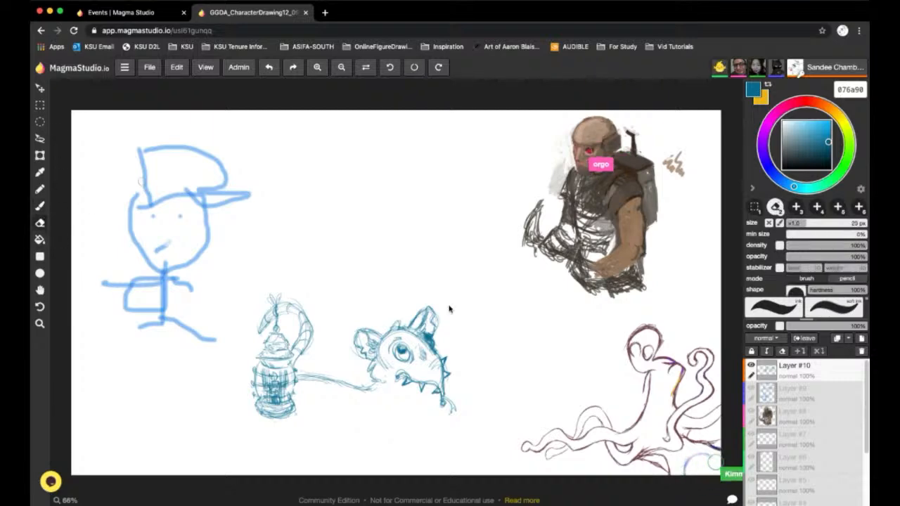
{"action": "left_click_drag", "start_coordinate": [444, 406], "coordinate": [448, 367]}
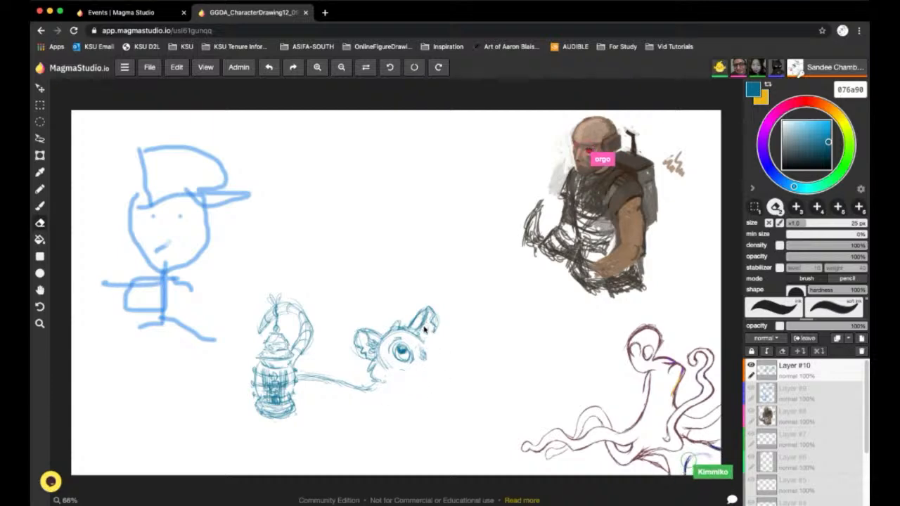
Reduce the eraser size to 13 px and clean up the leftover strokes beside the creature's eye
{"action": "left_click", "coordinate": [41, 206]}
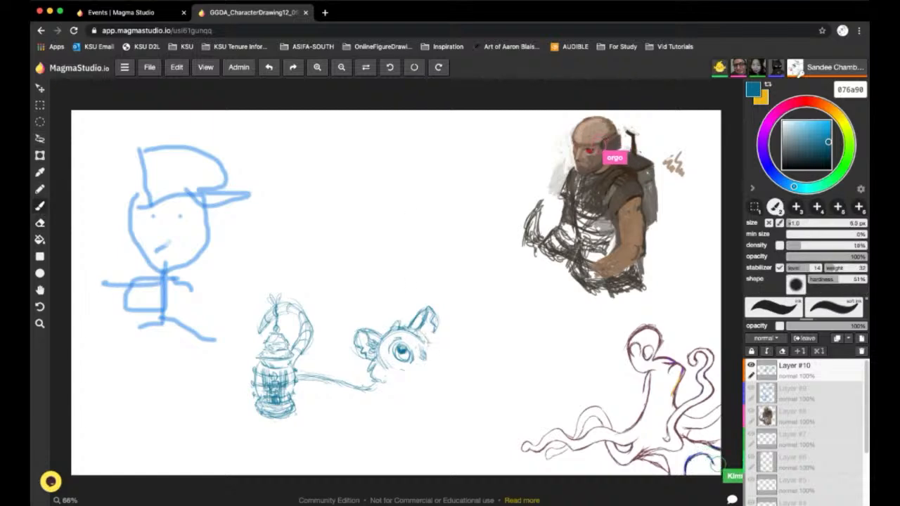
{"action": "left_click", "coordinate": [40, 222]}
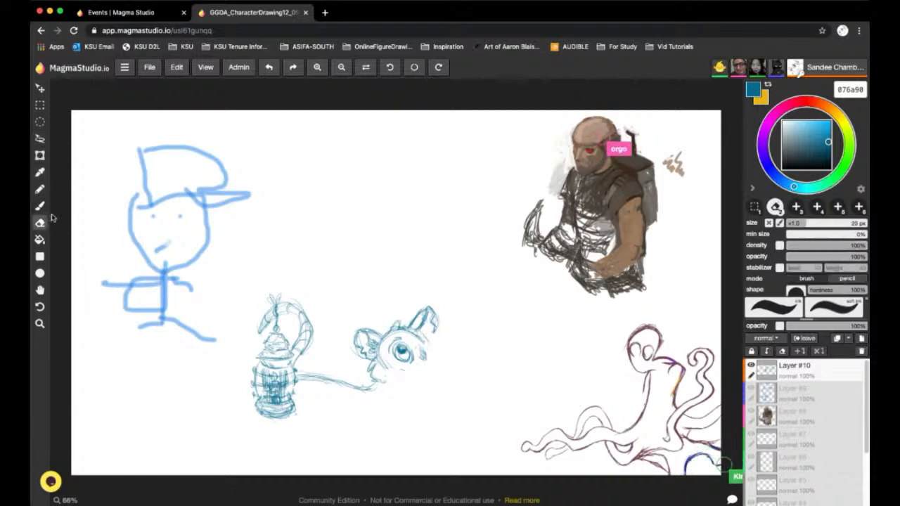
{"action": "left_click", "coordinate": [799, 225]}
{"action": "left_click_drag", "start_coordinate": [428, 355], "coordinate": [429, 345]}
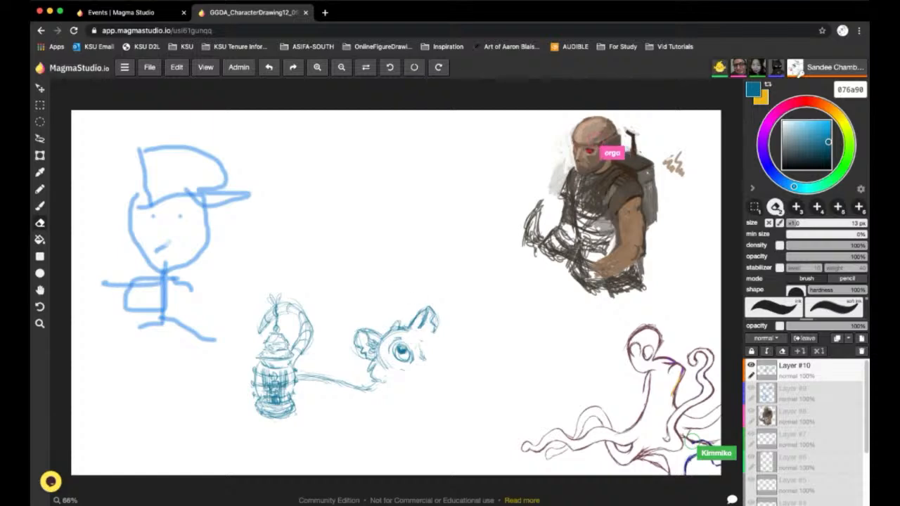
Draw a long spiked, toothed snout with a round tip, and sketch the chest, belly, haunch and foot using the 6 px brush
{"action": "left_click", "coordinate": [40, 205]}
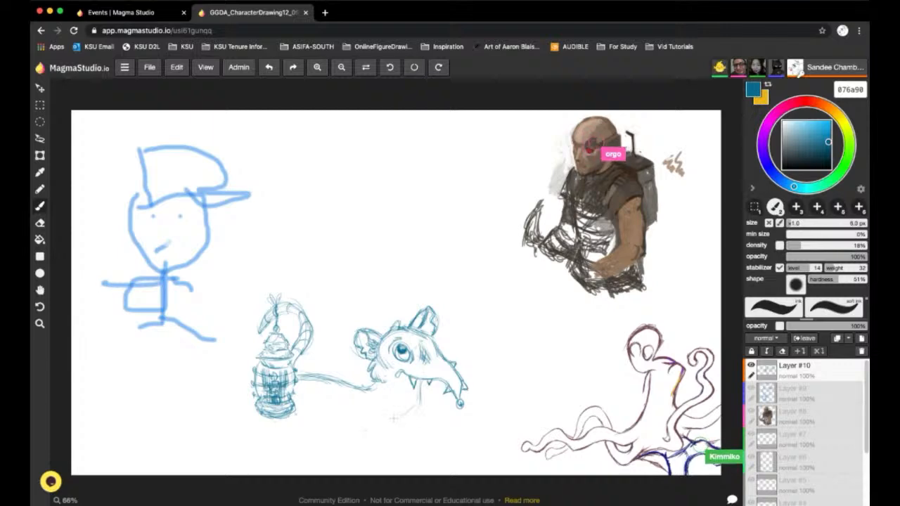
{"action": "mouse_move", "coordinate": [394, 419]}
{"action": "left_mouse_down"}
{"action": "mouse_move", "coordinate": [420, 391]}
{"action": "mouse_move", "coordinate": [374, 424]}
{"action": "left_mouse_up"}
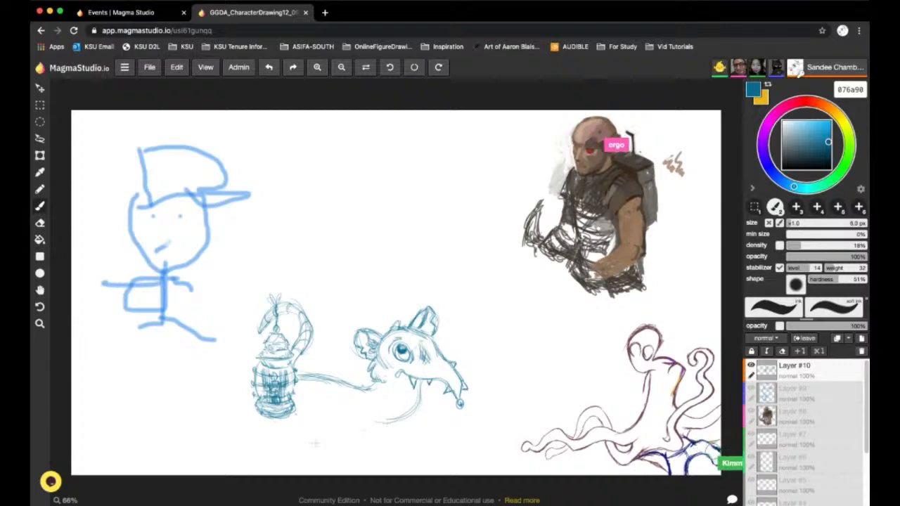
{"action": "left_click_drag", "start_coordinate": [273, 420], "coordinate": [285, 433]}
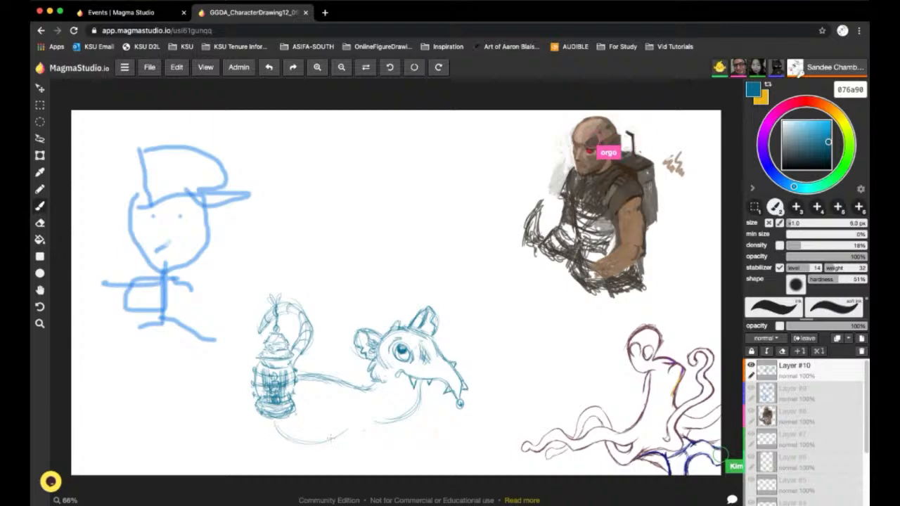
{"action": "left_click_drag", "start_coordinate": [363, 425], "coordinate": [422, 400]}
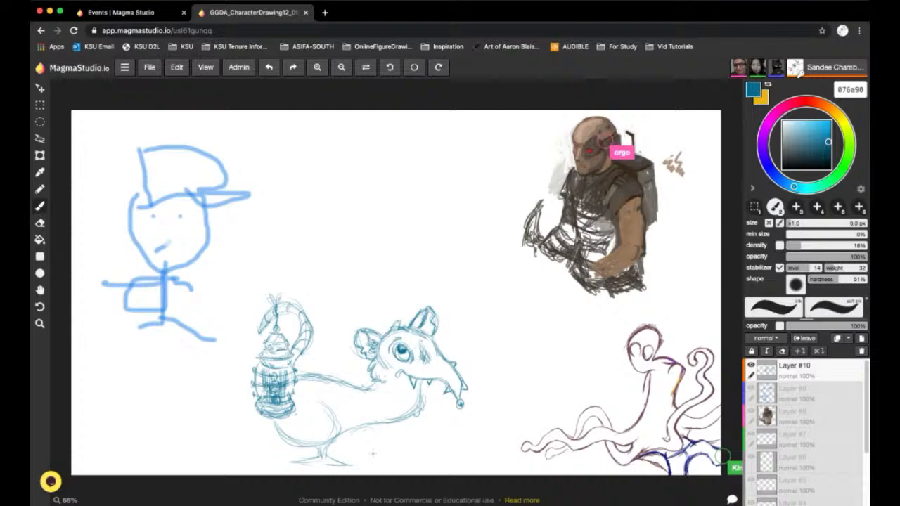
{"action": "left_click", "coordinate": [40, 122]}
{"action": "mouse_move", "coordinate": [246, 286]}
{"action": "left_mouse_down"}
{"action": "mouse_move", "coordinate": [281, 468]}
{"action": "mouse_move", "coordinate": [296, 282]}
{"action": "left_mouse_up"}
{"action": "left_click_drag", "start_coordinate": [506, 477], "coordinate": [333, 230]}
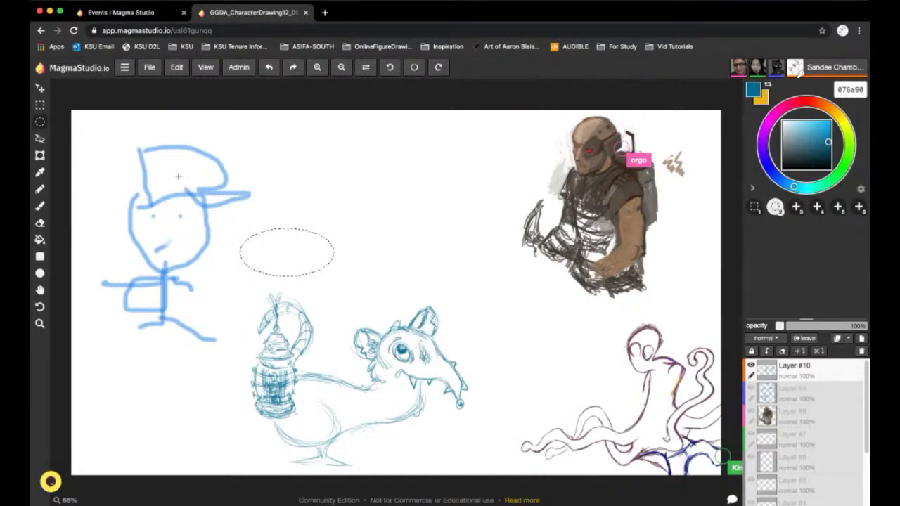
{"action": "left_click", "coordinate": [70, 91]}
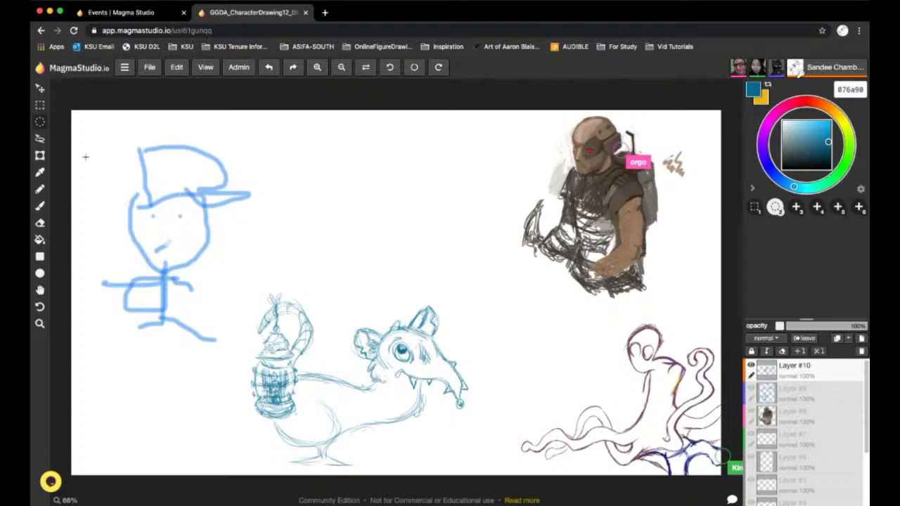
Lasso the whole creature with its lantern, move it up and slightly right on the canvas, and deselect it
{"action": "left_click", "coordinate": [41, 139]}
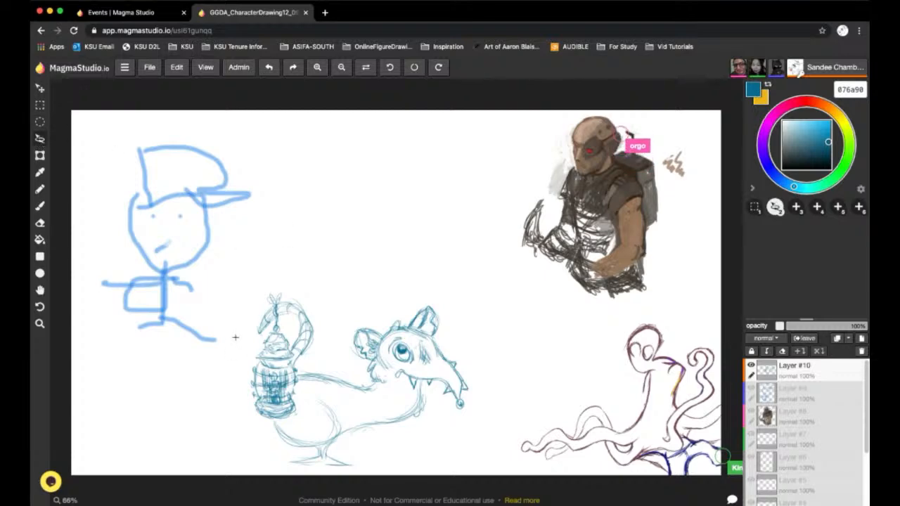
{"action": "mouse_move", "coordinate": [325, 265]}
{"action": "left_mouse_down"}
{"action": "mouse_move", "coordinate": [452, 306]}
{"action": "mouse_move", "coordinate": [498, 384]}
{"action": "mouse_move", "coordinate": [431, 447]}
{"action": "mouse_move", "coordinate": [339, 474]}
{"action": "mouse_move", "coordinate": [247, 460]}
{"action": "mouse_move", "coordinate": [235, 339]}
{"action": "left_mouse_up"}
{"action": "left_click", "coordinate": [40, 88]}
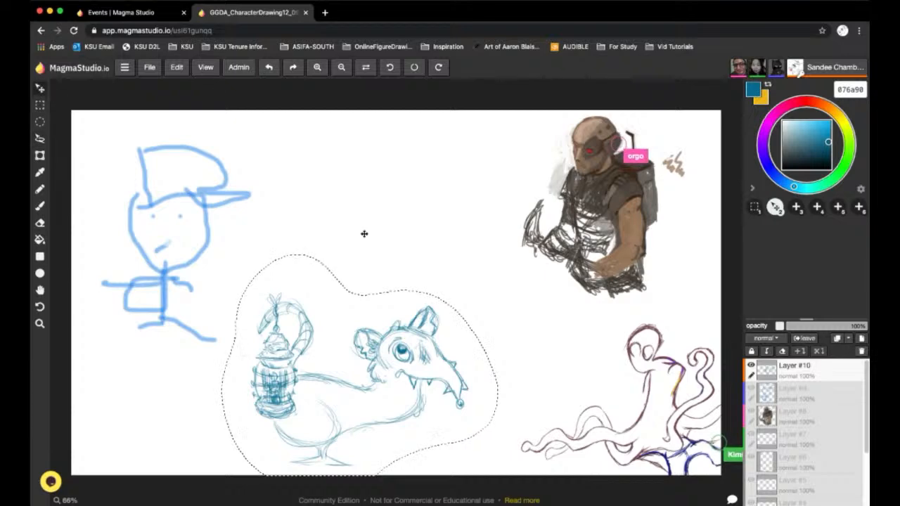
{"action": "mouse_move", "coordinate": [386, 384]}
{"action": "left_mouse_down"}
{"action": "mouse_move", "coordinate": [404, 346]}
{"action": "mouse_move", "coordinate": [398, 337]}
{"action": "mouse_move", "coordinate": [390, 345]}
{"action": "mouse_move", "coordinate": [411, 327]}
{"action": "left_mouse_up"}
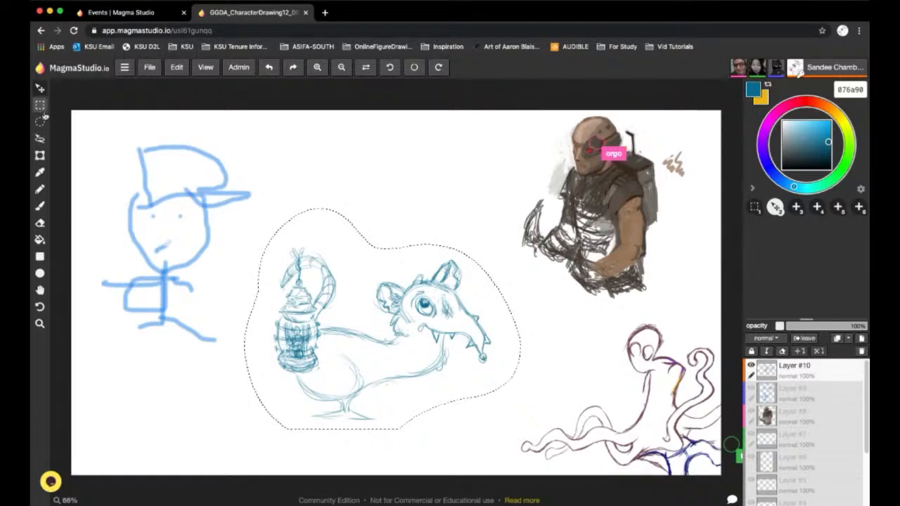
{"action": "key", "text": "ctrl+d"}
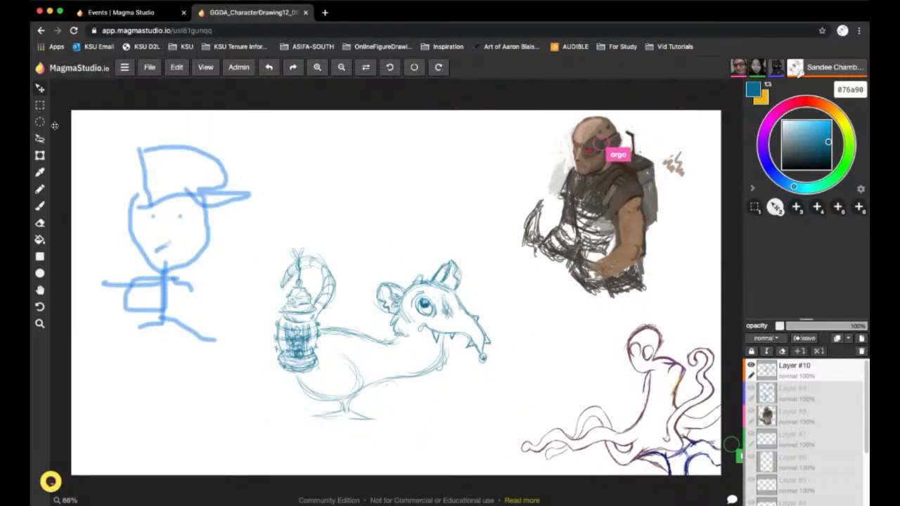
Erase the creature's short foot, draw a longer leg with a clawed, bird-like foot using the 6 px brush, and clean up stray strokes
{"action": "left_click", "coordinate": [40, 223]}
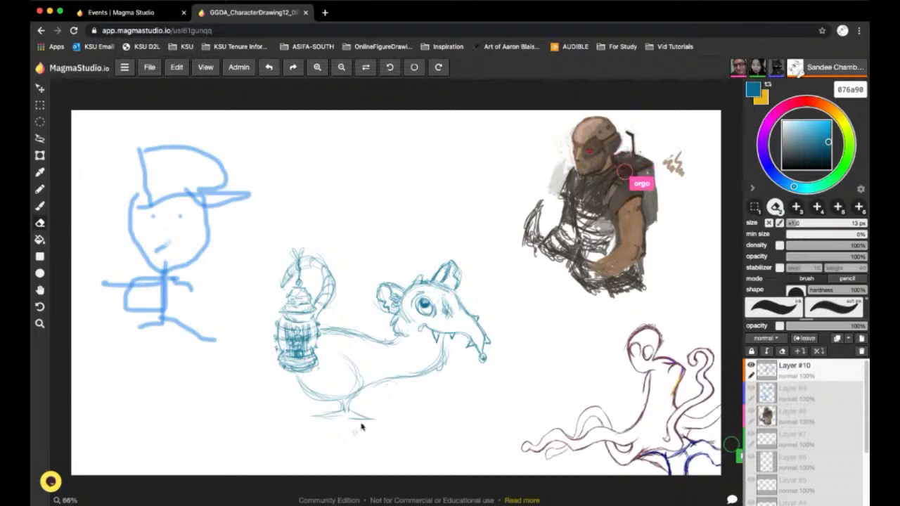
{"action": "mouse_move", "coordinate": [362, 427]}
{"action": "left_mouse_down"}
{"action": "mouse_move", "coordinate": [378, 420]}
{"action": "mouse_move", "coordinate": [325, 420]}
{"action": "mouse_move", "coordinate": [364, 404]}
{"action": "mouse_move", "coordinate": [355, 418]}
{"action": "left_mouse_up"}
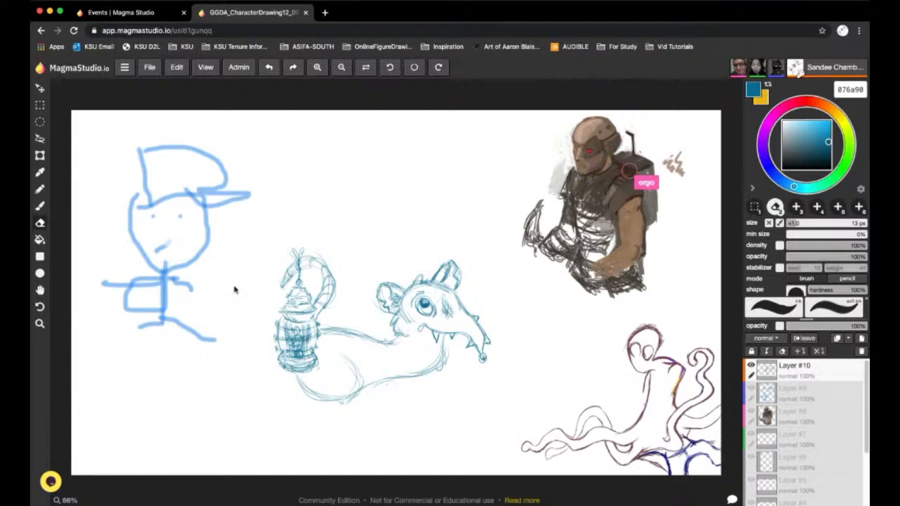
{"action": "left_click", "coordinate": [41, 205]}
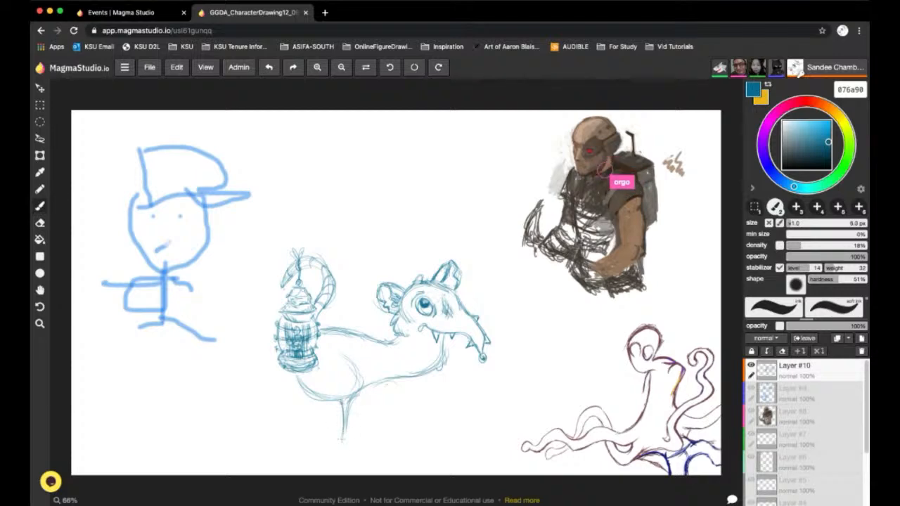
{"action": "mouse_move", "coordinate": [345, 437]}
{"action": "left_mouse_down"}
{"action": "mouse_move", "coordinate": [335, 446]}
{"action": "mouse_move", "coordinate": [343, 451]}
{"action": "left_mouse_up"}
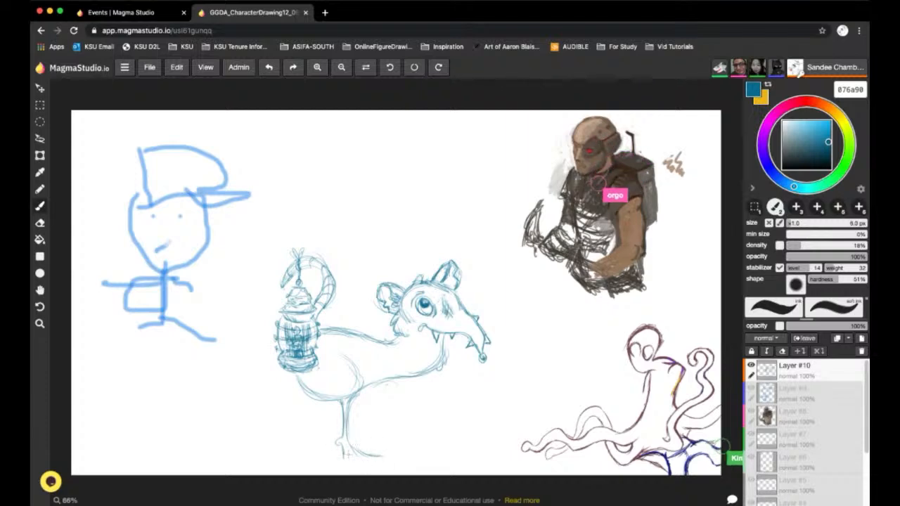
{"action": "mouse_move", "coordinate": [325, 465]}
{"action": "left_mouse_down"}
{"action": "mouse_move", "coordinate": [348, 458]}
{"action": "mouse_move", "coordinate": [374, 468]}
{"action": "mouse_move", "coordinate": [383, 451]}
{"action": "mouse_move", "coordinate": [389, 468]}
{"action": "mouse_move", "coordinate": [382, 460]}
{"action": "left_mouse_up"}
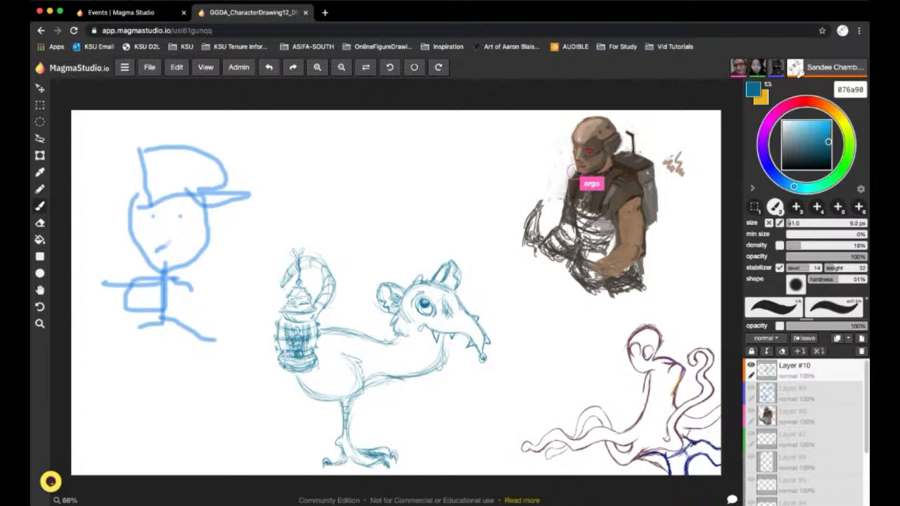
{"action": "left_click", "coordinate": [40, 223]}
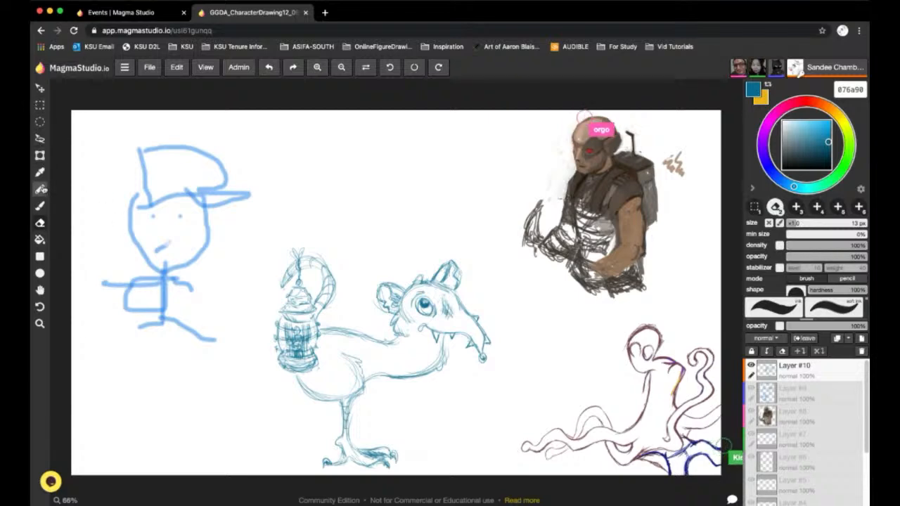
Try a pointed, segmented second tail curving up behind the haunch using the 6 px brush, and erase it
{"action": "left_click", "coordinate": [40, 206]}
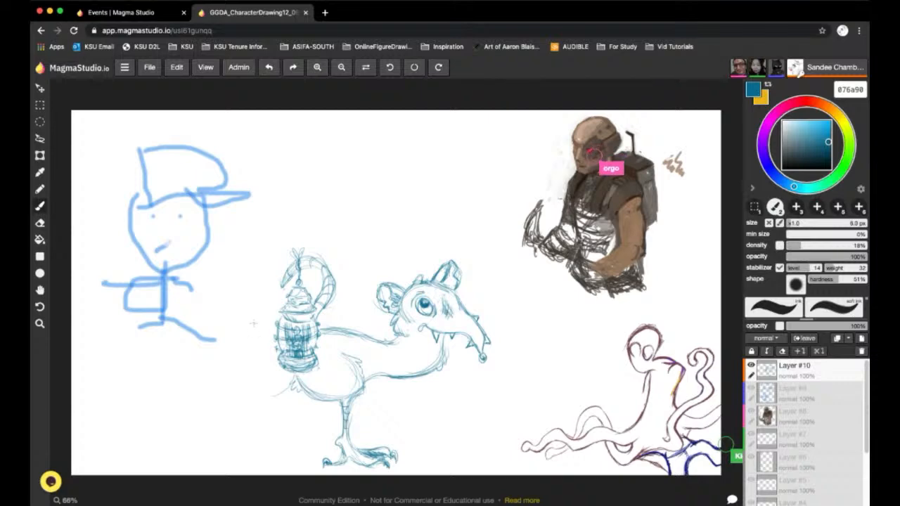
{"action": "mouse_move", "coordinate": [253, 323]}
{"action": "left_mouse_down"}
{"action": "mouse_move", "coordinate": [245, 348]}
{"action": "mouse_move", "coordinate": [282, 395]}
{"action": "left_mouse_up"}
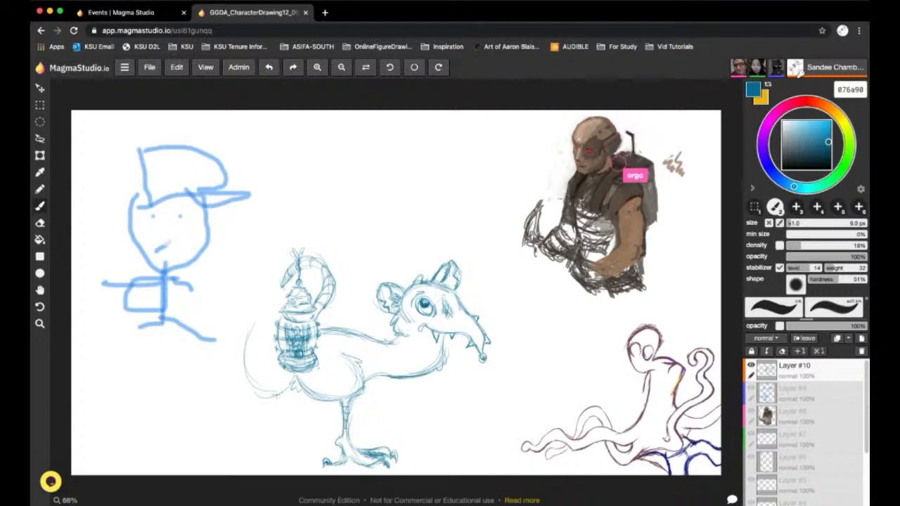
{"action": "left_click_drag", "start_coordinate": [246, 366], "coordinate": [263, 394]}
{"action": "left_click_drag", "start_coordinate": [251, 325], "coordinate": [246, 341]}
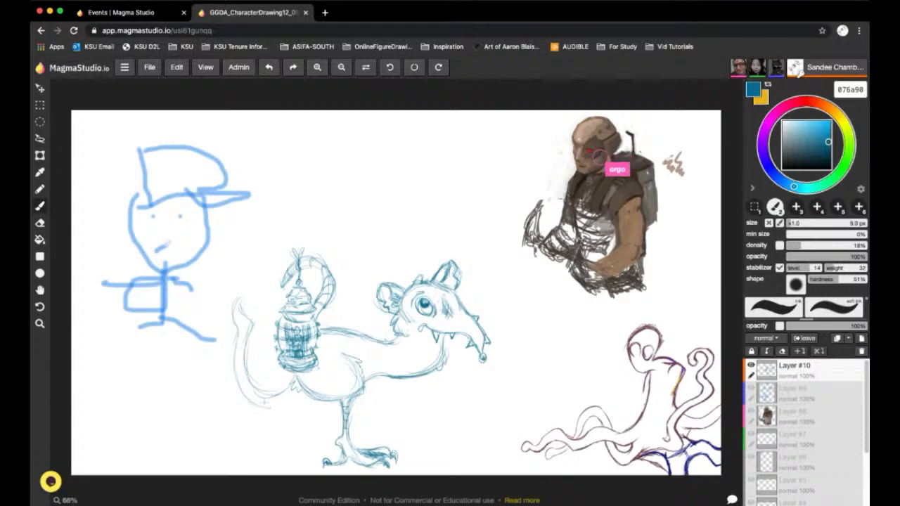
{"action": "mouse_move", "coordinate": [291, 397]}
{"action": "left_mouse_down"}
{"action": "mouse_move", "coordinate": [271, 408]}
{"action": "mouse_move", "coordinate": [279, 407]}
{"action": "mouse_move", "coordinate": [234, 339]}
{"action": "mouse_move", "coordinate": [238, 294]}
{"action": "mouse_move", "coordinate": [247, 315]}
{"action": "left_mouse_up"}
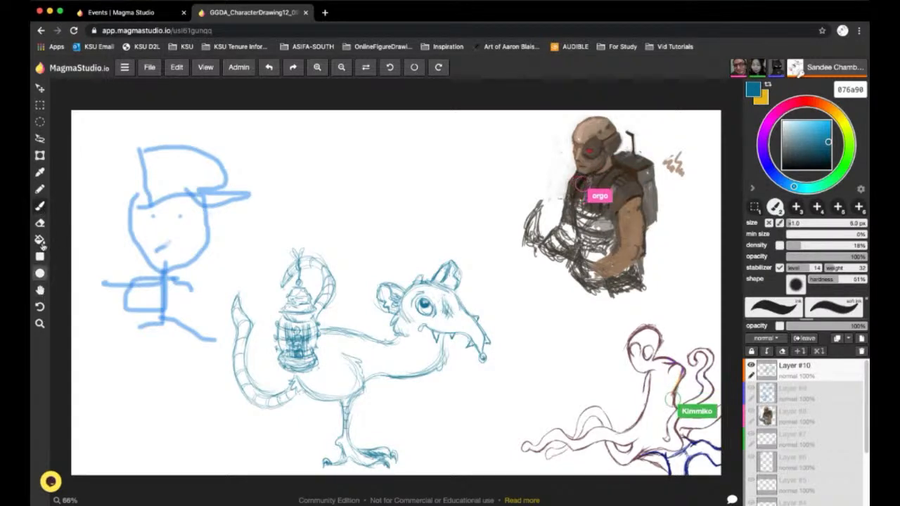
{"action": "left_click", "coordinate": [40, 224]}
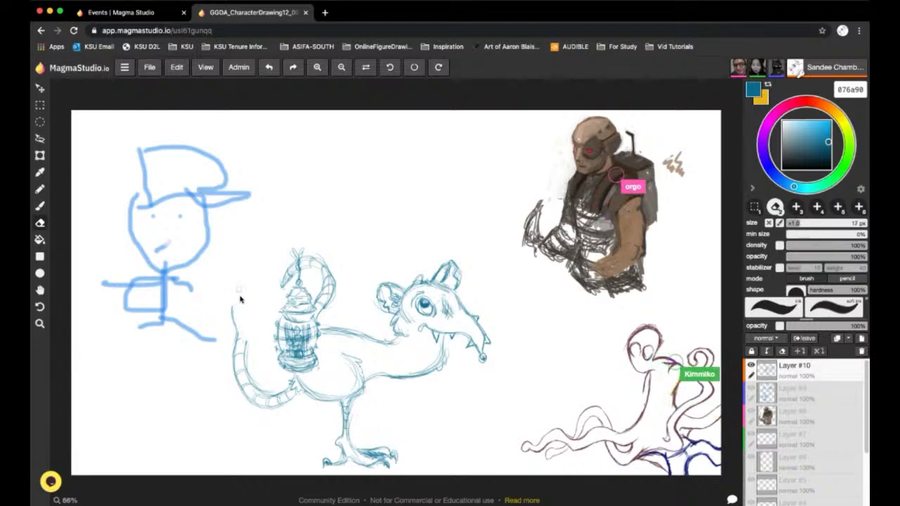
{"action": "mouse_move", "coordinate": [248, 330]}
{"action": "left_mouse_down"}
{"action": "mouse_move", "coordinate": [242, 396]}
{"action": "mouse_move", "coordinate": [235, 338]}
{"action": "mouse_move", "coordinate": [258, 406]}
{"action": "mouse_move", "coordinate": [261, 390]}
{"action": "mouse_move", "coordinate": [251, 375]}
{"action": "mouse_move", "coordinate": [245, 406]}
{"action": "mouse_move", "coordinate": [268, 399]}
{"action": "mouse_move", "coordinate": [252, 382]}
{"action": "mouse_move", "coordinate": [260, 419]}
{"action": "mouse_move", "coordinate": [255, 409]}
{"action": "mouse_move", "coordinate": [276, 414]}
{"action": "mouse_move", "coordinate": [271, 388]}
{"action": "mouse_move", "coordinate": [294, 413]}
{"action": "mouse_move", "coordinate": [289, 392]}
{"action": "left_mouse_up"}
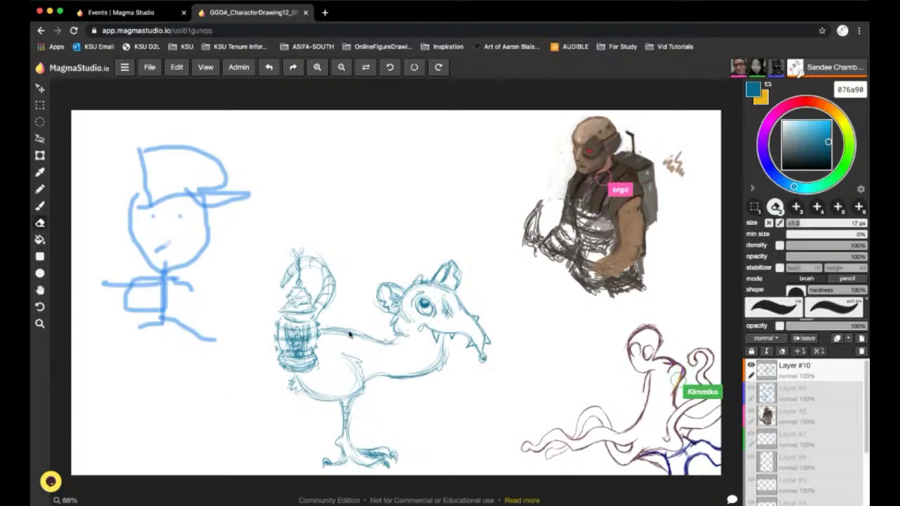
Draw curled segmented tails behind the haunch, a body strap with a hanging sack, and small ovals on the ground using the 6 px brush
{"action": "left_click", "coordinate": [40, 206]}
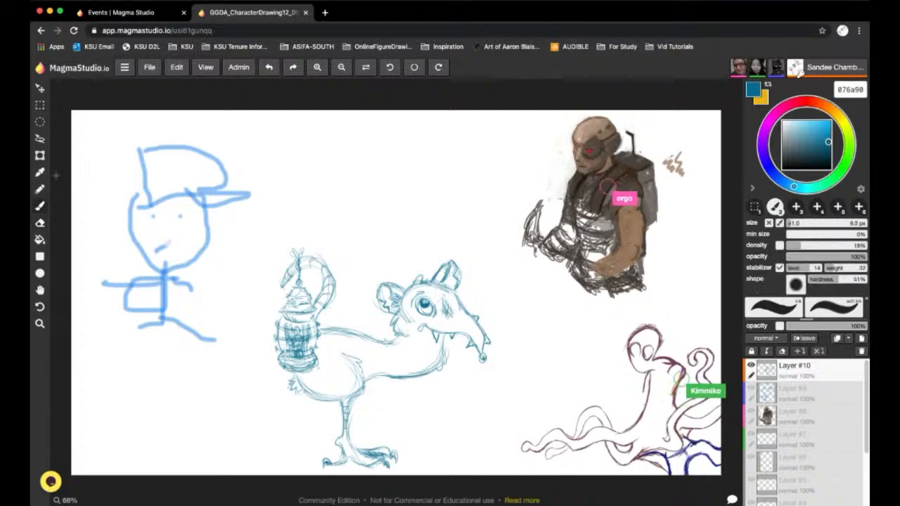
{"action": "mouse_move", "coordinate": [291, 389]}
{"action": "left_mouse_down"}
{"action": "mouse_move", "coordinate": [271, 379]}
{"action": "mouse_move", "coordinate": [262, 356]}
{"action": "mouse_move", "coordinate": [242, 353]}
{"action": "mouse_move", "coordinate": [256, 351]}
{"action": "mouse_move", "coordinate": [204, 394]}
{"action": "mouse_move", "coordinate": [240, 378]}
{"action": "left_mouse_up"}
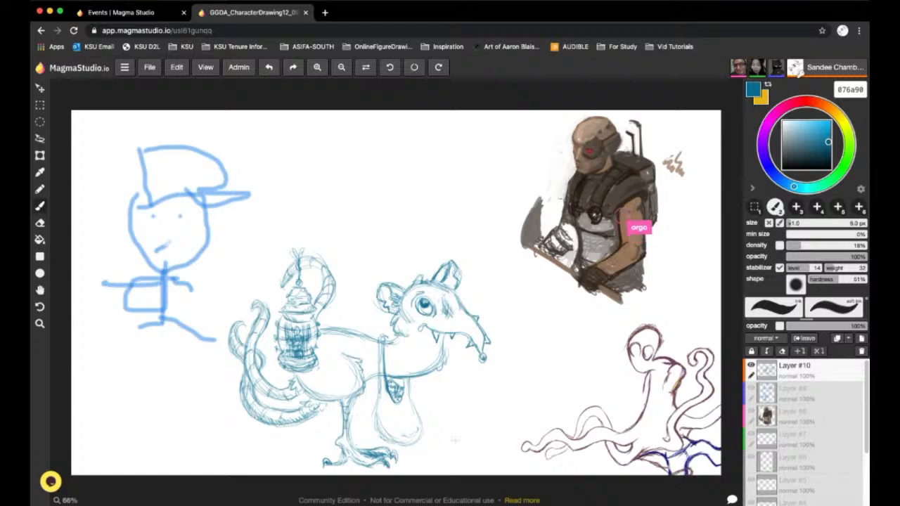
{"action": "mouse_move", "coordinate": [443, 449]}
{"action": "left_mouse_down"}
{"action": "mouse_move", "coordinate": [455, 451]}
{"action": "mouse_move", "coordinate": [430, 450]}
{"action": "mouse_move", "coordinate": [450, 454]}
{"action": "left_mouse_up"}
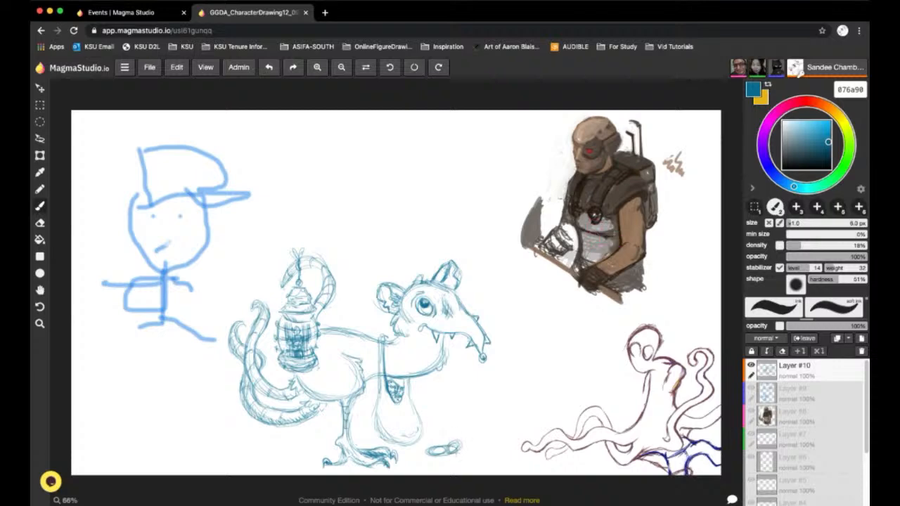
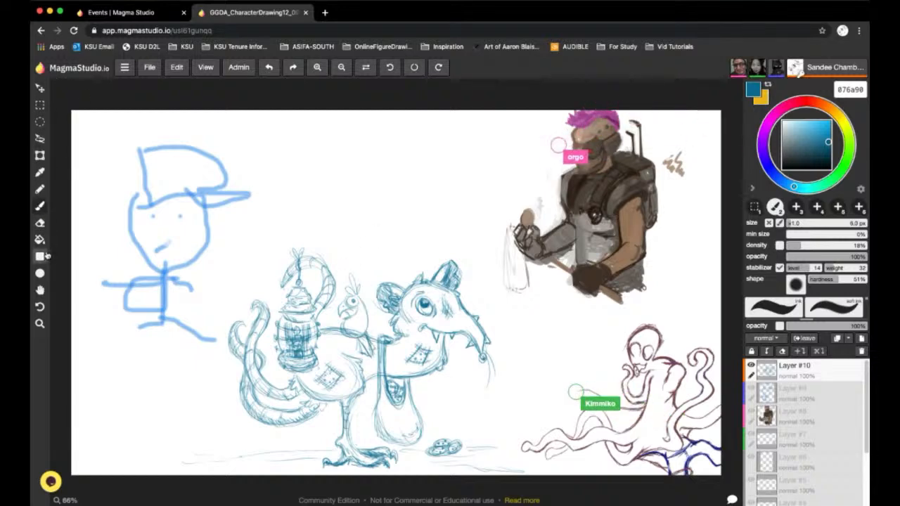
Erase the back lines crossing the small bird, and draw it perched on the creature's back with a shaded saddle and strap using the 6 px brush
{"action": "left_click", "coordinate": [40, 223]}
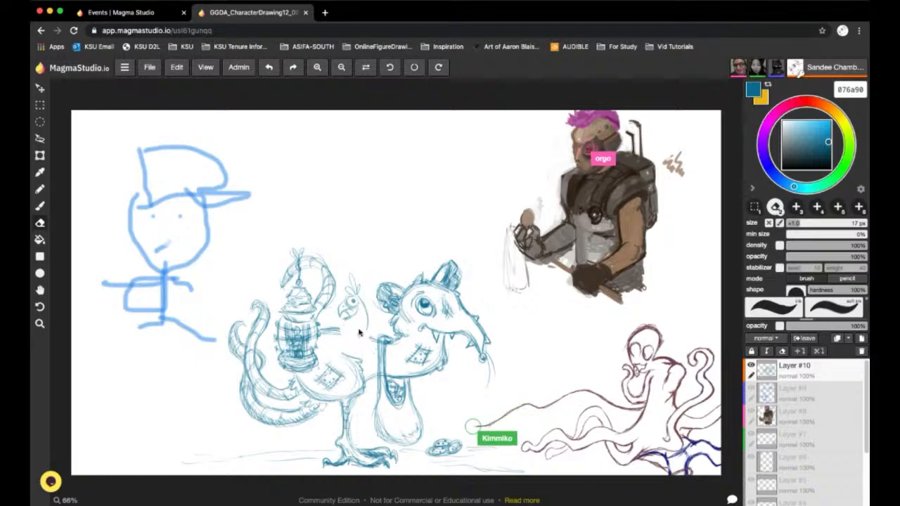
{"action": "left_click", "coordinate": [40, 206]}
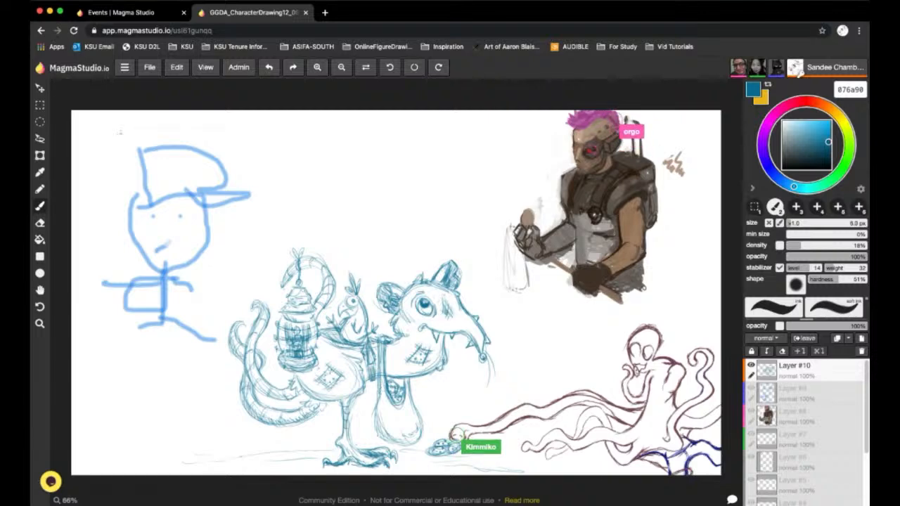
{"action": "left_click", "coordinate": [40, 224]}
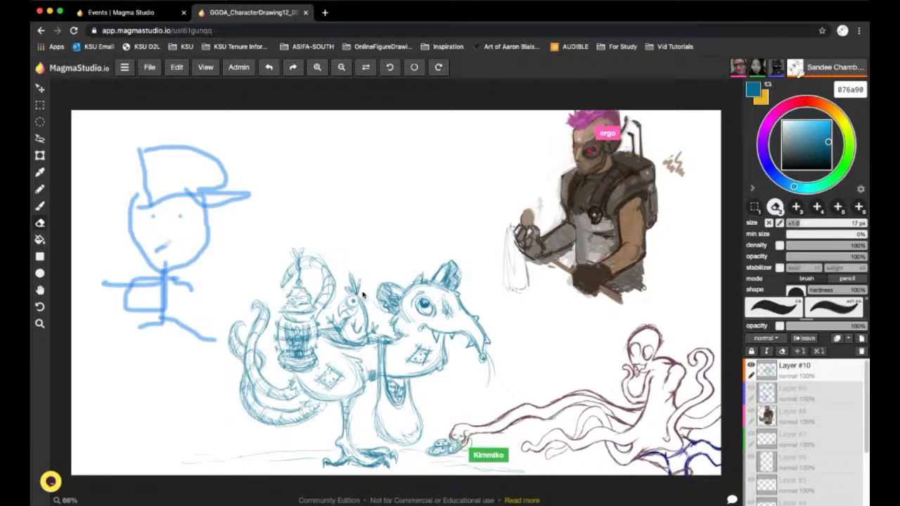
{"action": "left_click", "coordinate": [41, 207]}
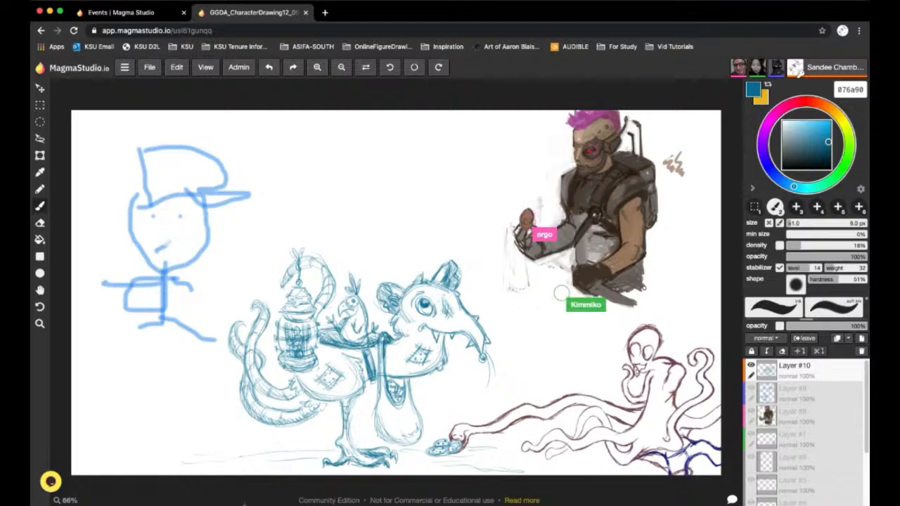
Clean up small strokes with the 6 px eraser, and darken the hanging sack's outline and folds with shading using the 6 px brush
{"action": "left_click", "coordinate": [41, 222]}
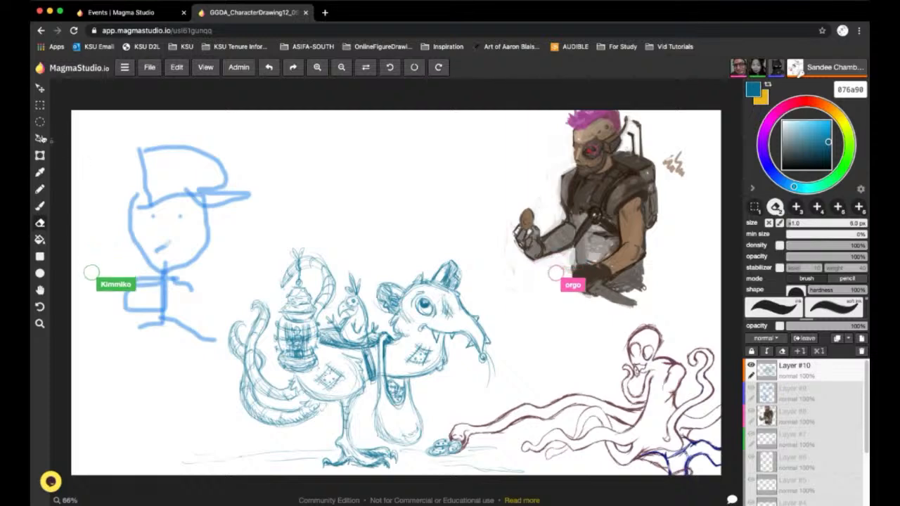
{"action": "left_click", "coordinate": [41, 206]}
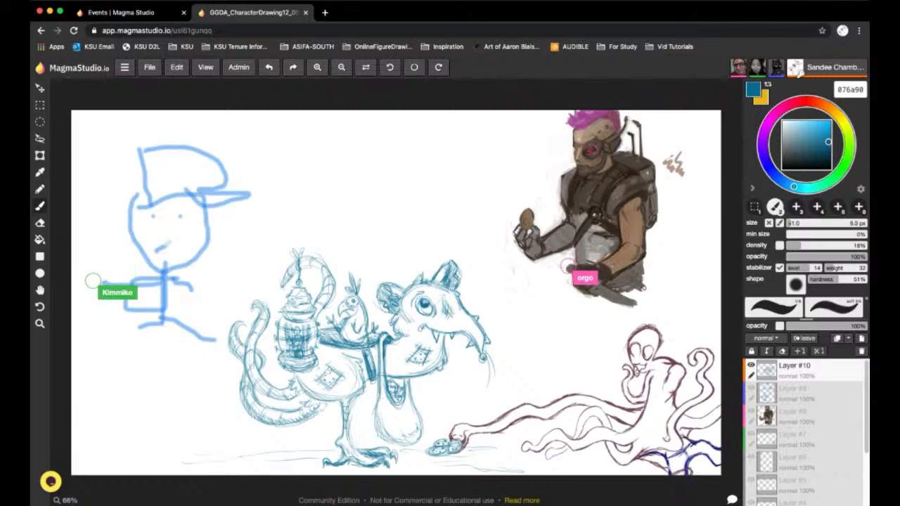
{"action": "left_click", "coordinate": [40, 190]}
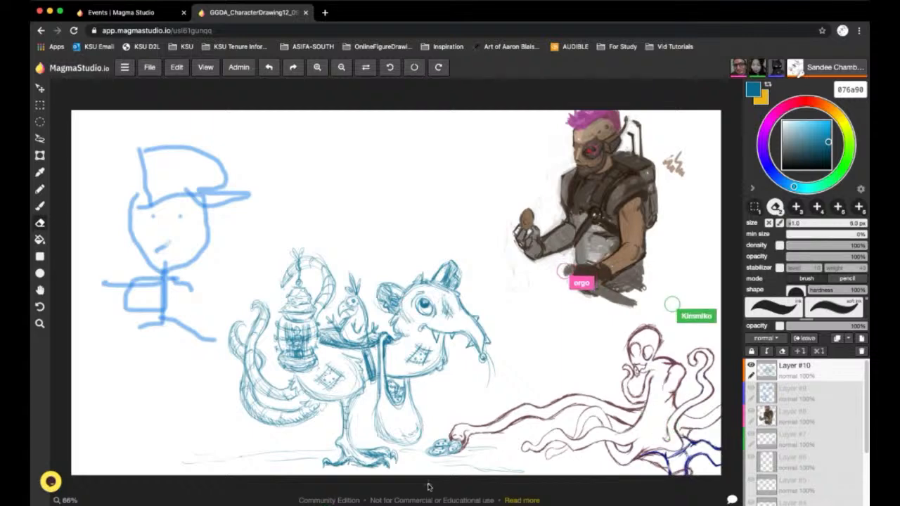
{"action": "left_click", "coordinate": [40, 206]}
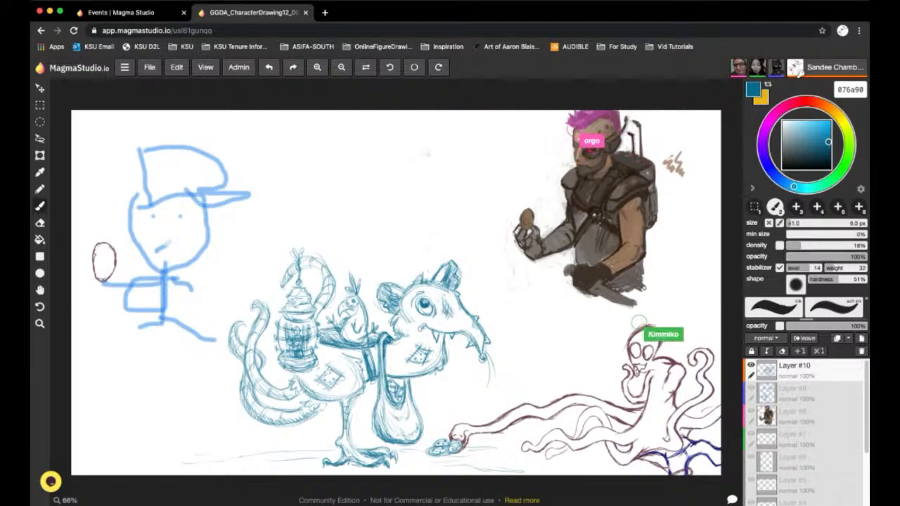
Draw two shaded, overlapping round balloons with wavy strings above the creature's head using the 6 px brush
{"action": "mouse_move", "coordinate": [441, 183]}
{"action": "left_mouse_down"}
{"action": "mouse_move", "coordinate": [402, 146]}
{"action": "mouse_move", "coordinate": [450, 150]}
{"action": "mouse_move", "coordinate": [400, 176]}
{"action": "mouse_move", "coordinate": [453, 169]}
{"action": "left_mouse_up"}
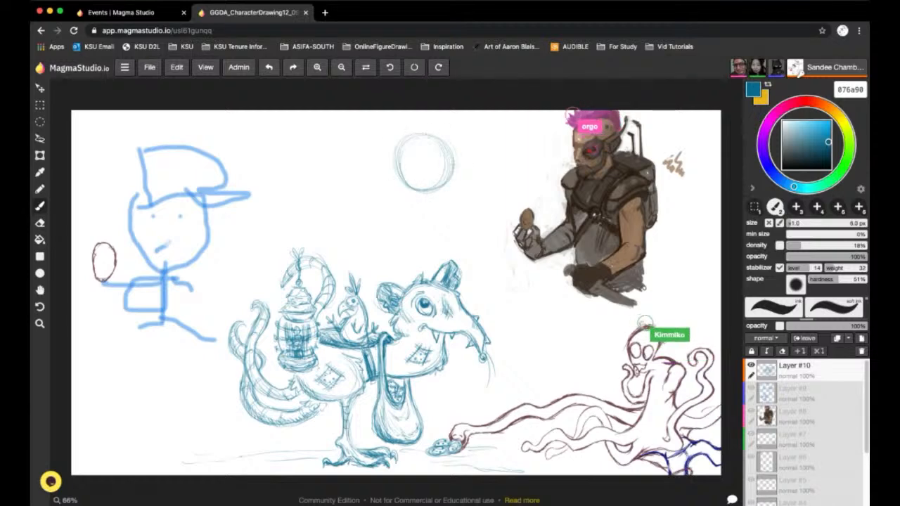
{"action": "mouse_move", "coordinate": [423, 191]}
{"action": "left_mouse_down"}
{"action": "mouse_move", "coordinate": [421, 198]}
{"action": "mouse_move", "coordinate": [433, 197]}
{"action": "left_mouse_up"}
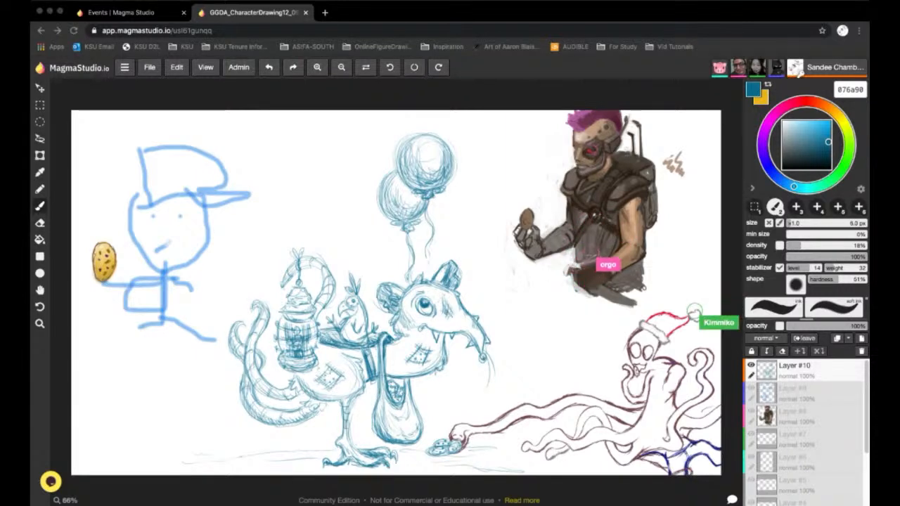
Save the whole shared drawing to the computer as a PNG image
{"action": "left_click", "coordinate": [221, 420]}
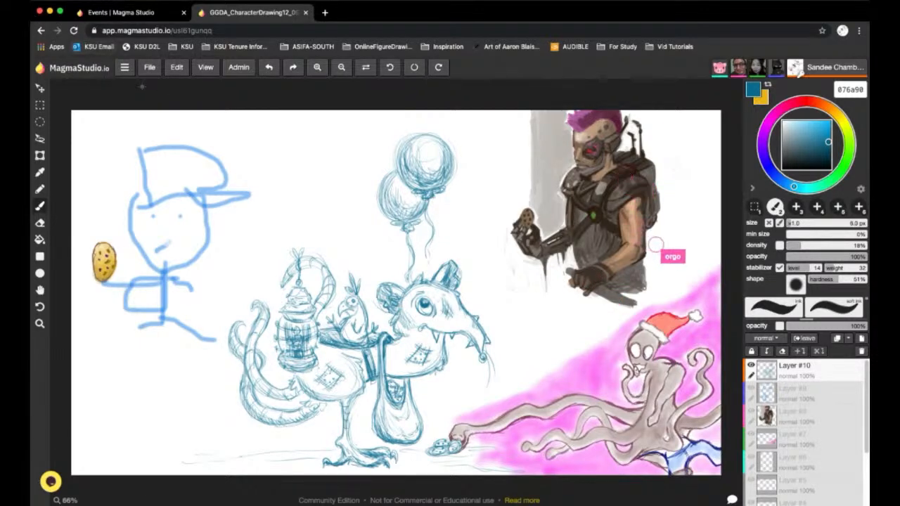
{"action": "left_click", "coordinate": [153, 70]}
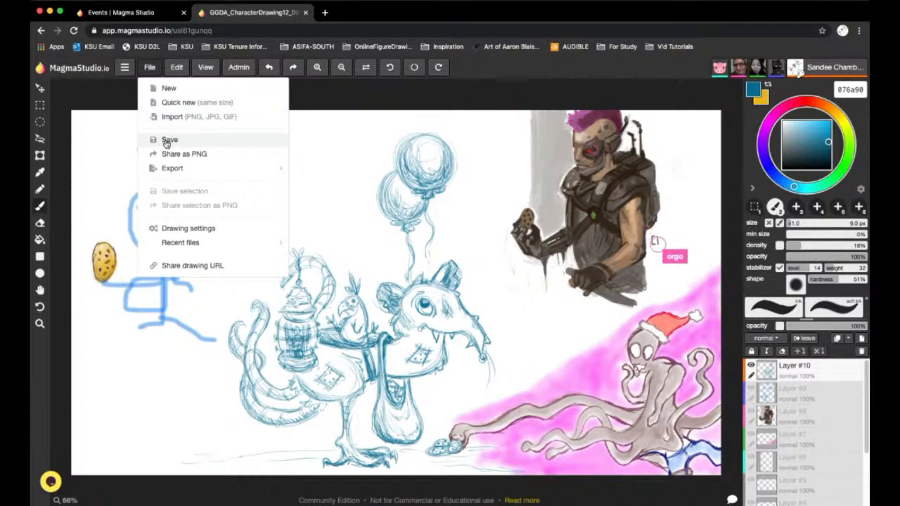
{"action": "left_click", "coordinate": [169, 141]}
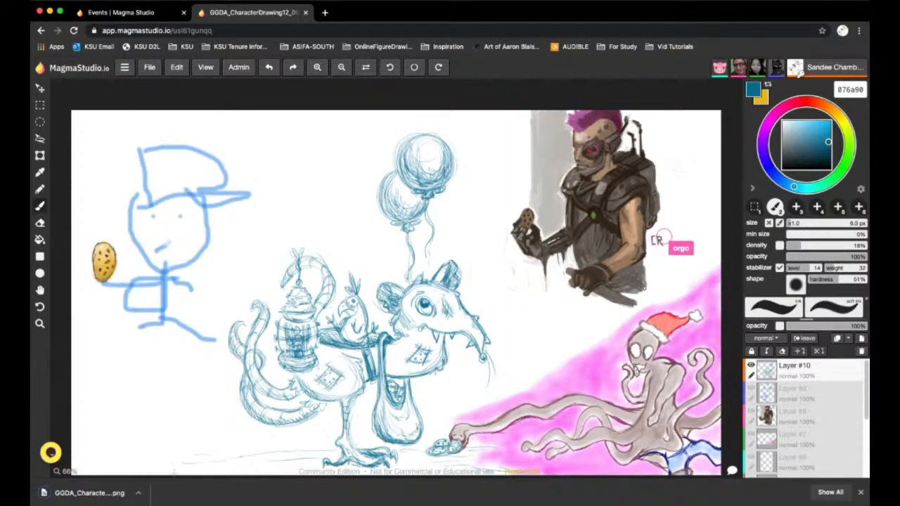